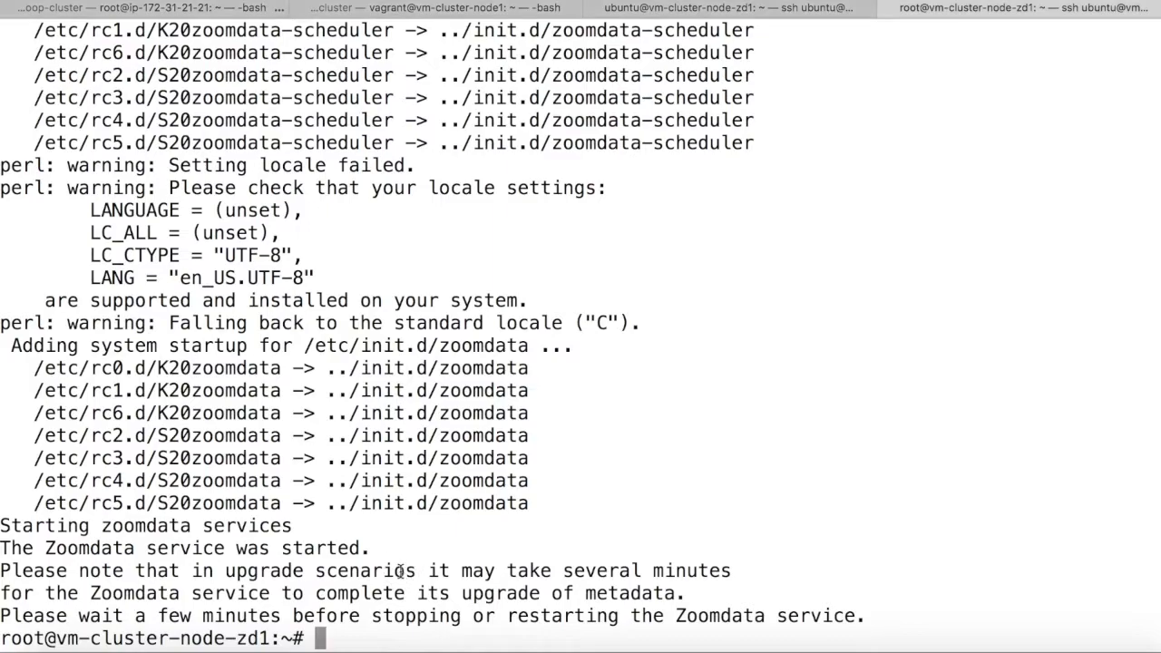
- Highlight the Terminal line reporting 'The Zoomdata service was started.'
drag(4, 548, 372, 548)
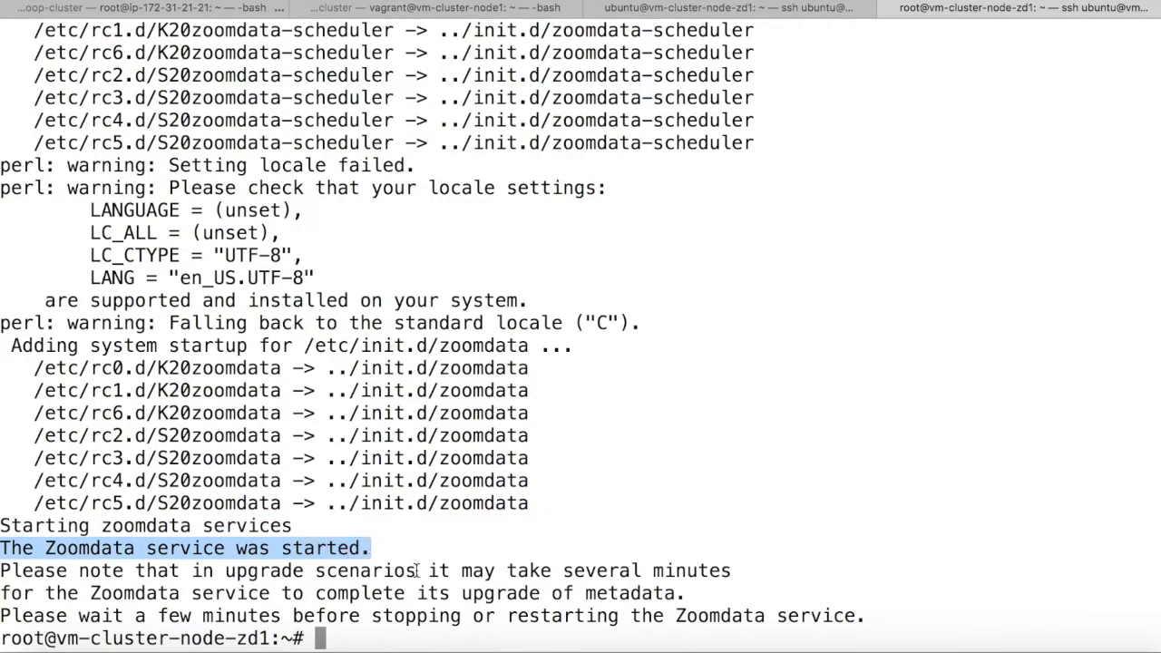
- Load the Zoomdata login address on port 8443 in the browser
click(469, 541)
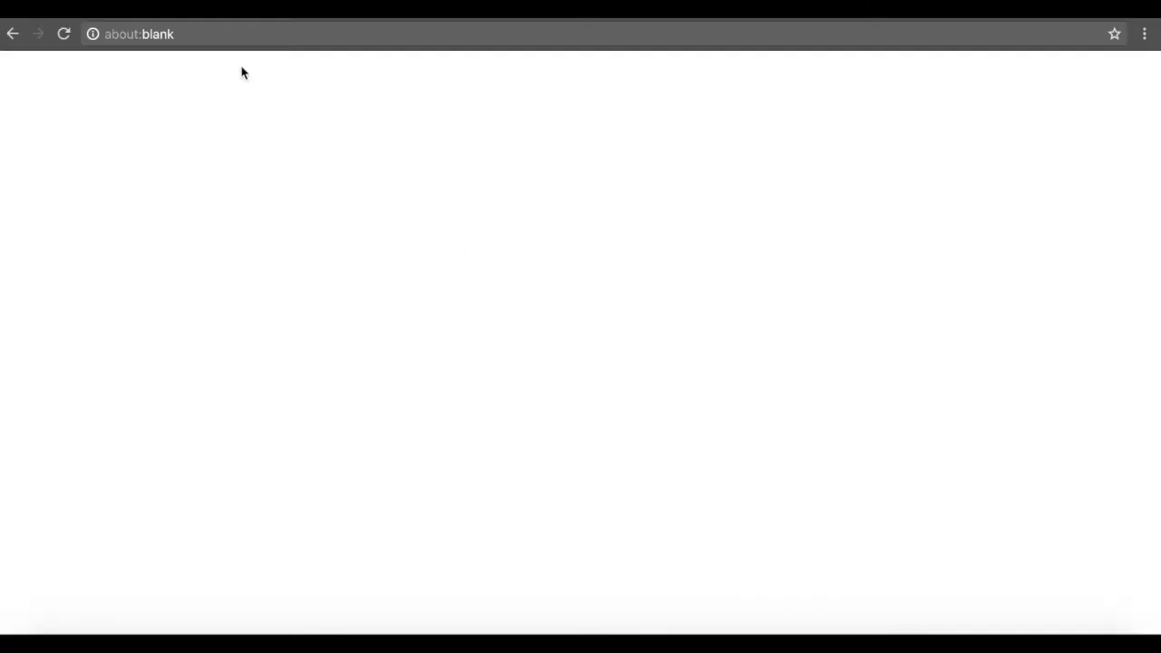
click(222, 33)
text(https://vm-cluster-node-zd1.parolkar.com:8443/zoomdata/login)
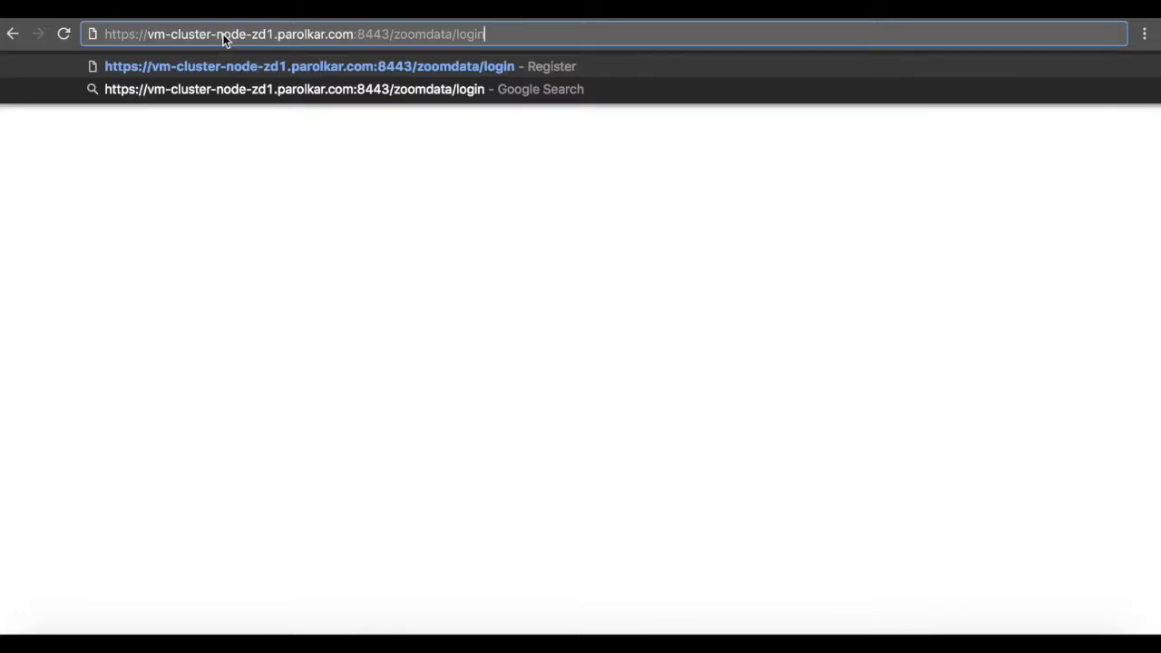
key(Return)
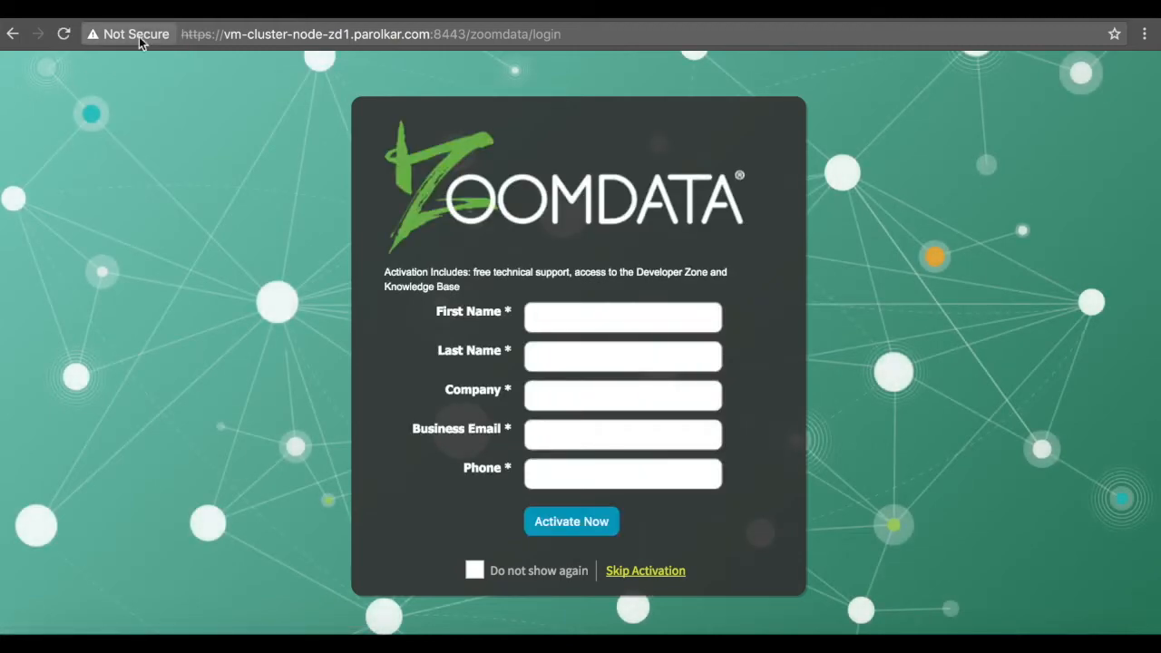
- Fill the activation form with first name, last name, company 'Independent', business e-mail and phone number
click(559, 322)
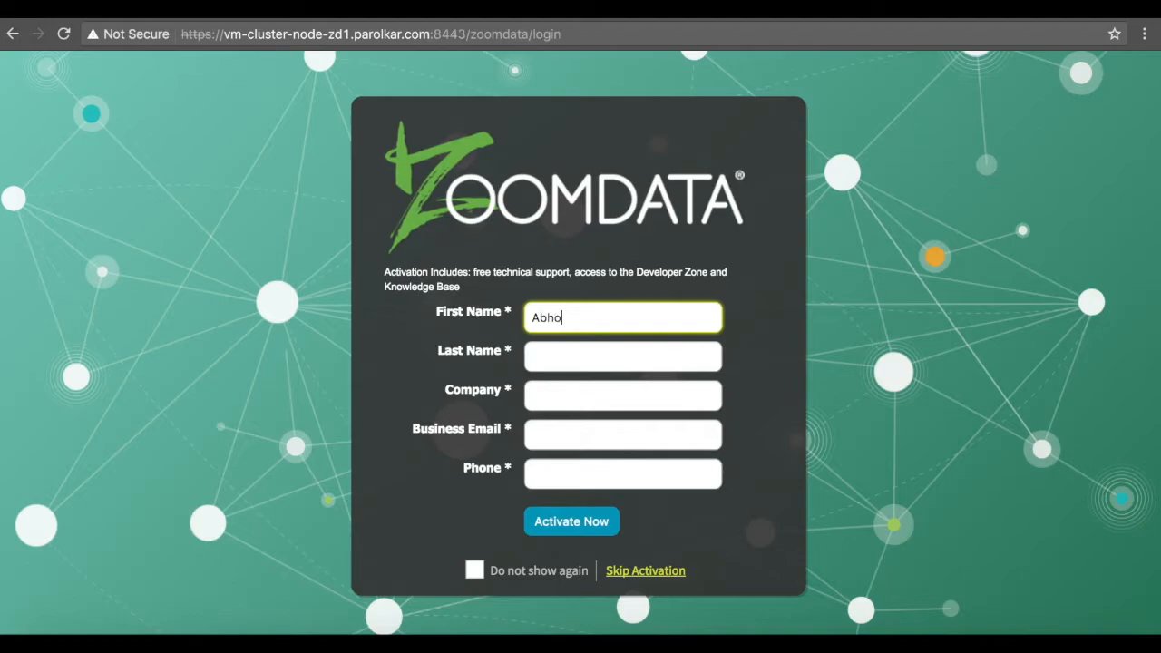
text(Abhi)
click(592, 353)
text(P)
click(590, 399)
text(Independent)
click(599, 439)
click(592, 470)
text(00000000)
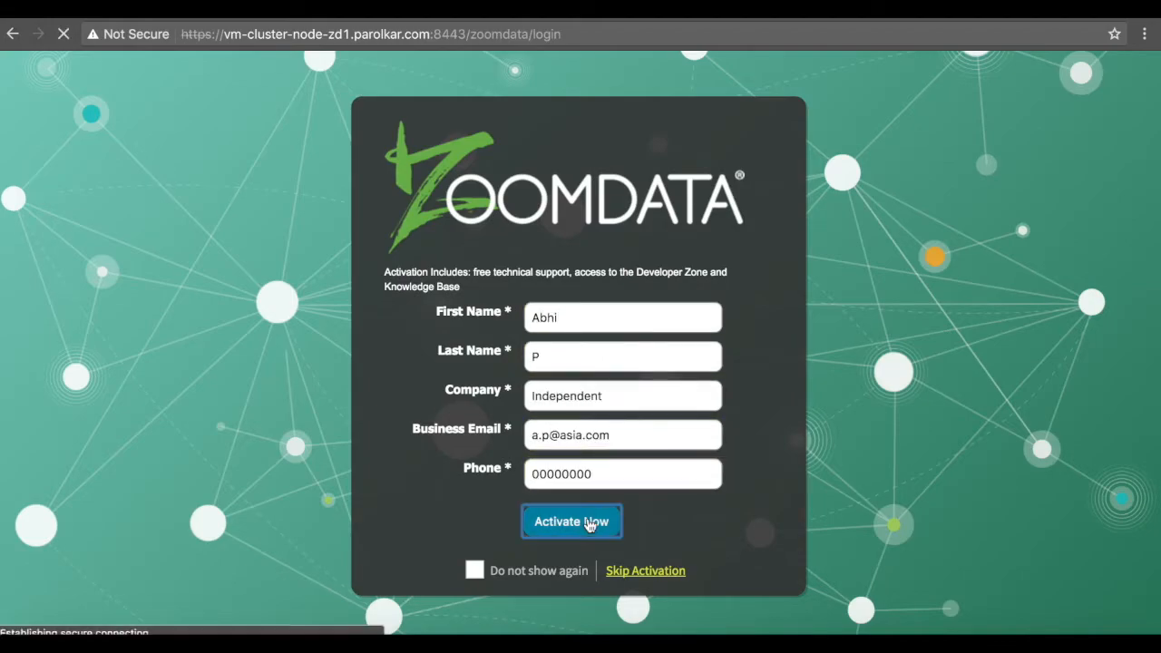
- Activate the installation, then set new admin and supervisor passwords
click(590, 523)
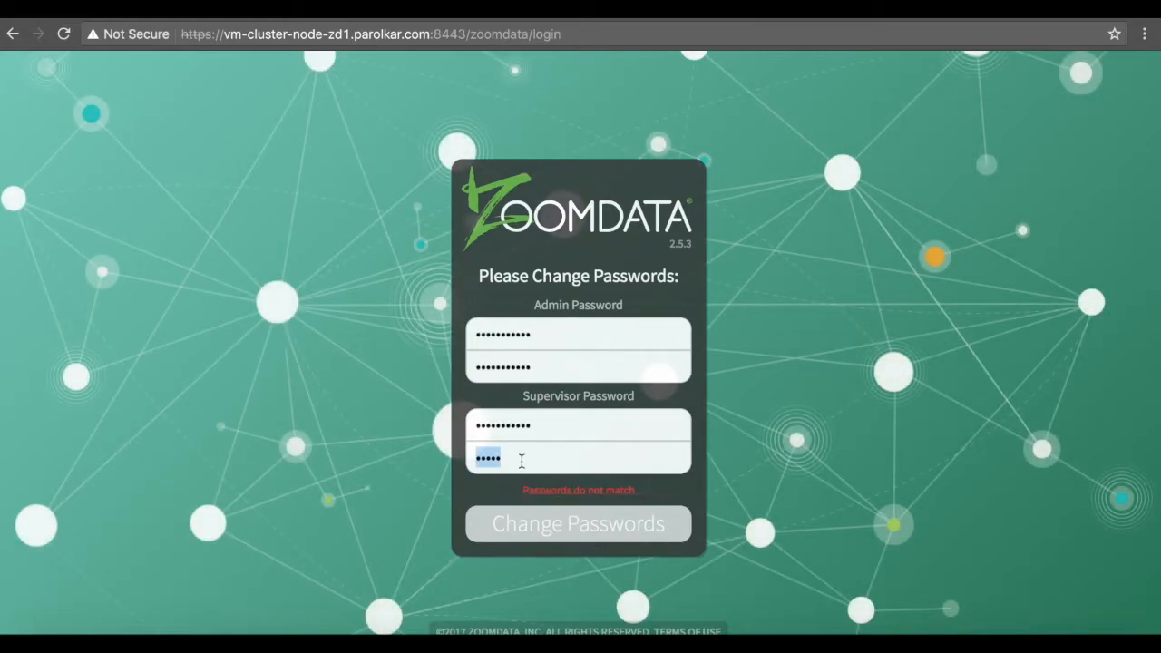
text(•••••••)
text(••••)
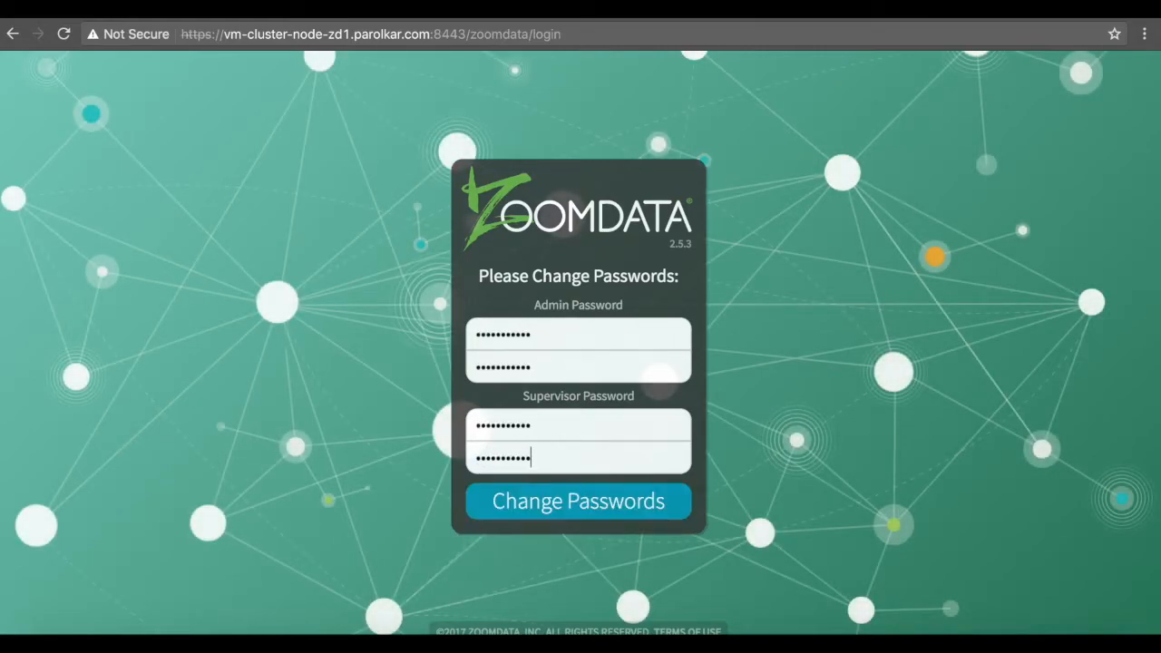
click(551, 505)
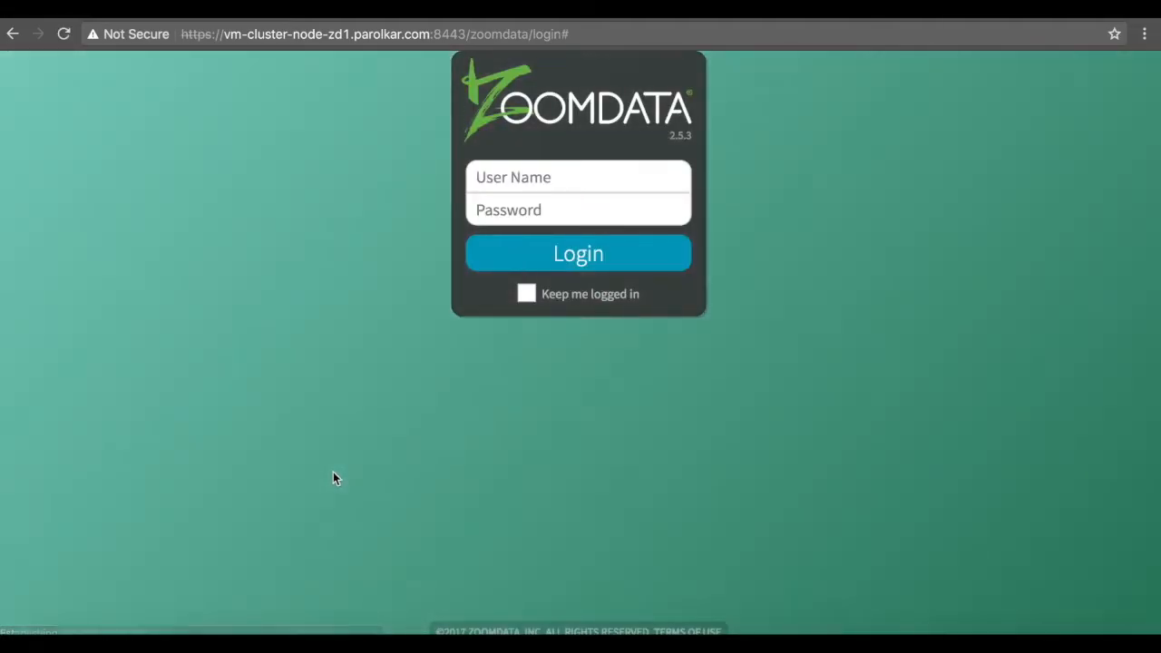
- Sign in as admin with the account password and start a new Data Source
click(533, 339)
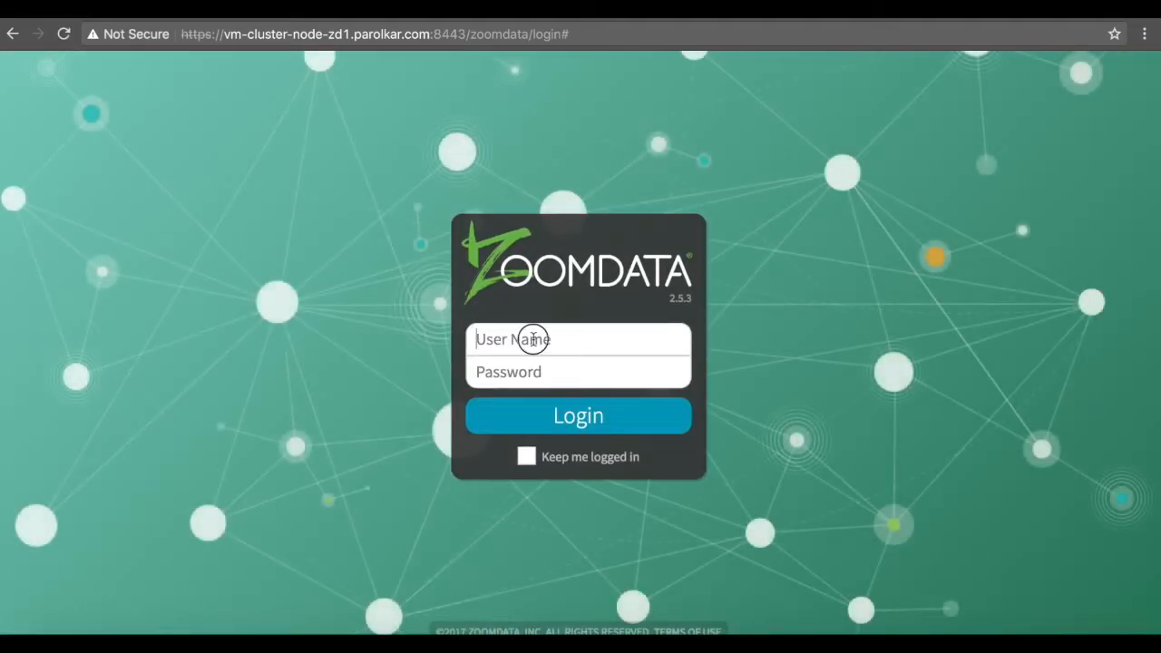
text(admin)
key(Tab)
text(••••••)
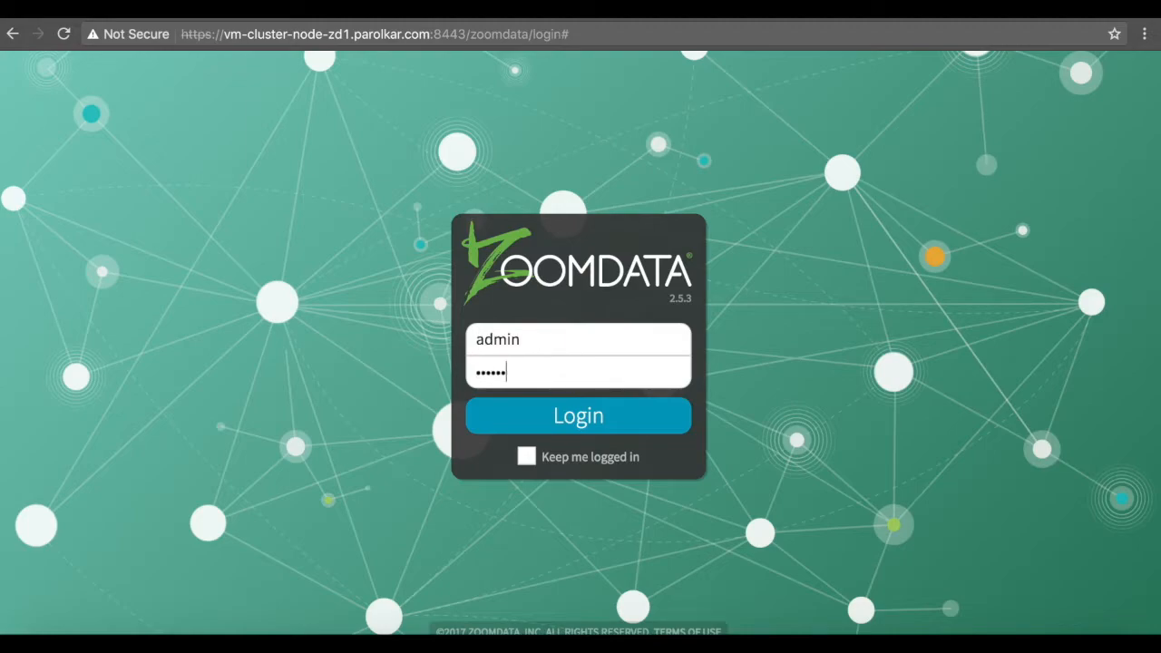
text(••••)
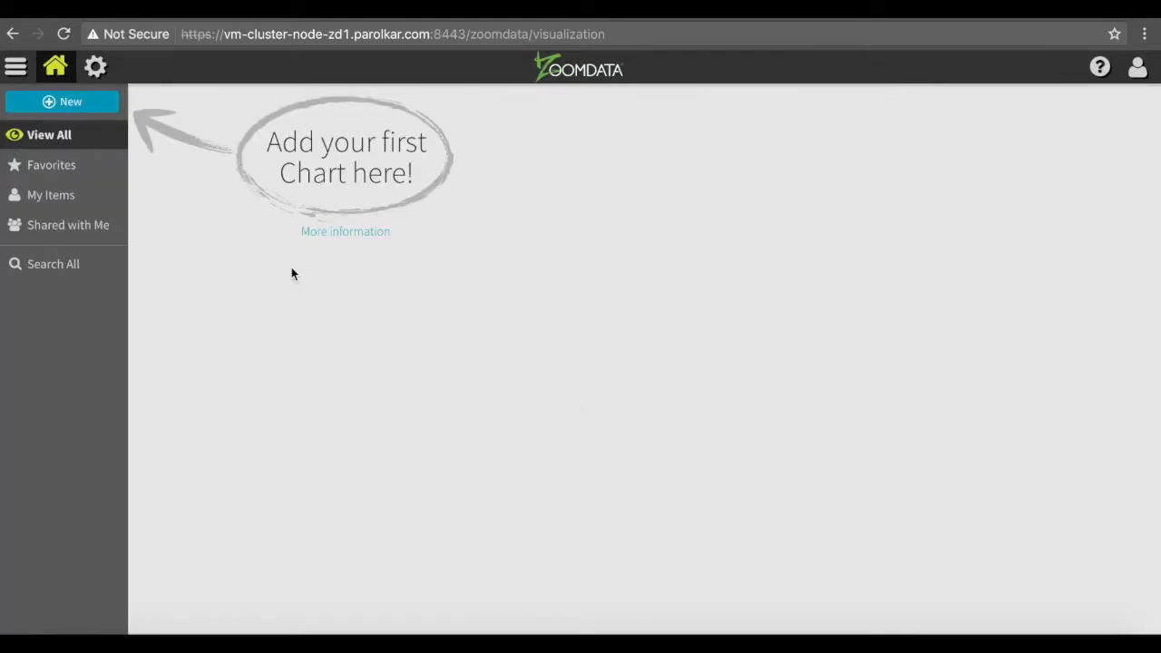
click(75, 107)
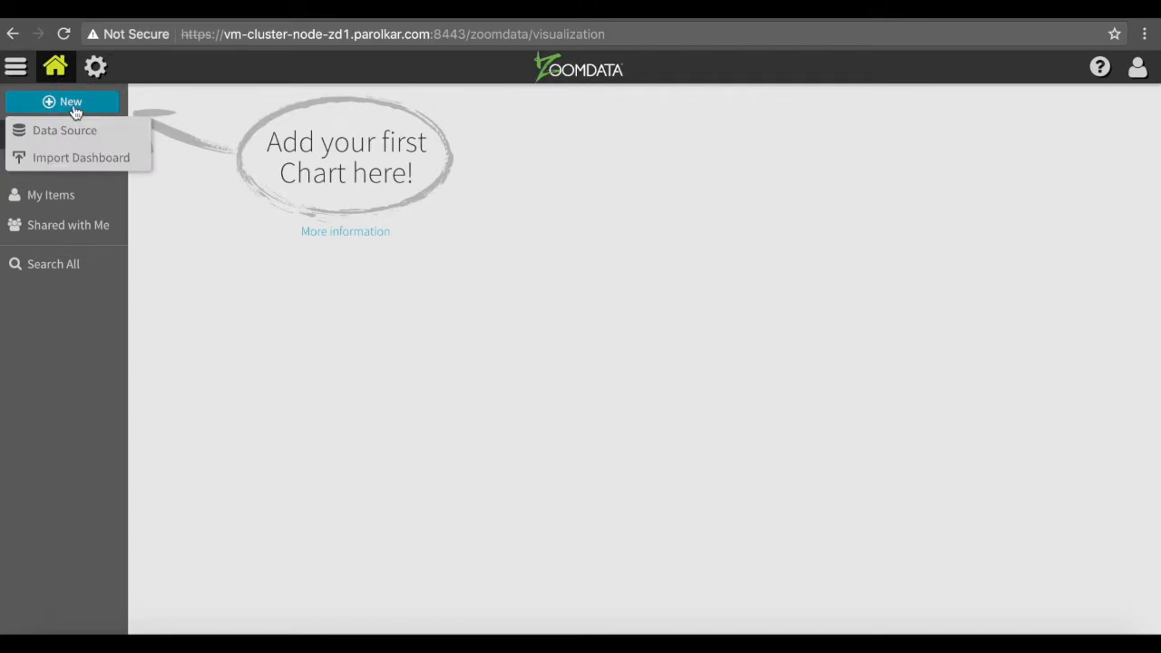
click(78, 132)
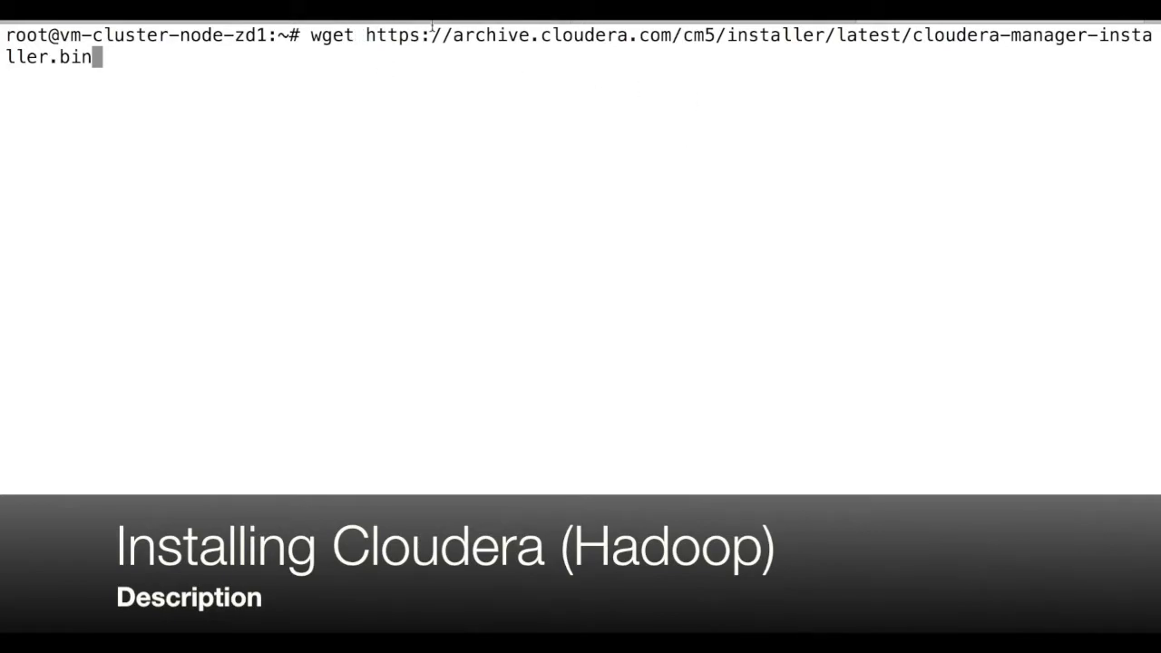
- Download cloudera-manager-installer.bin with wget and list the home folder to confirm it
key(Return)
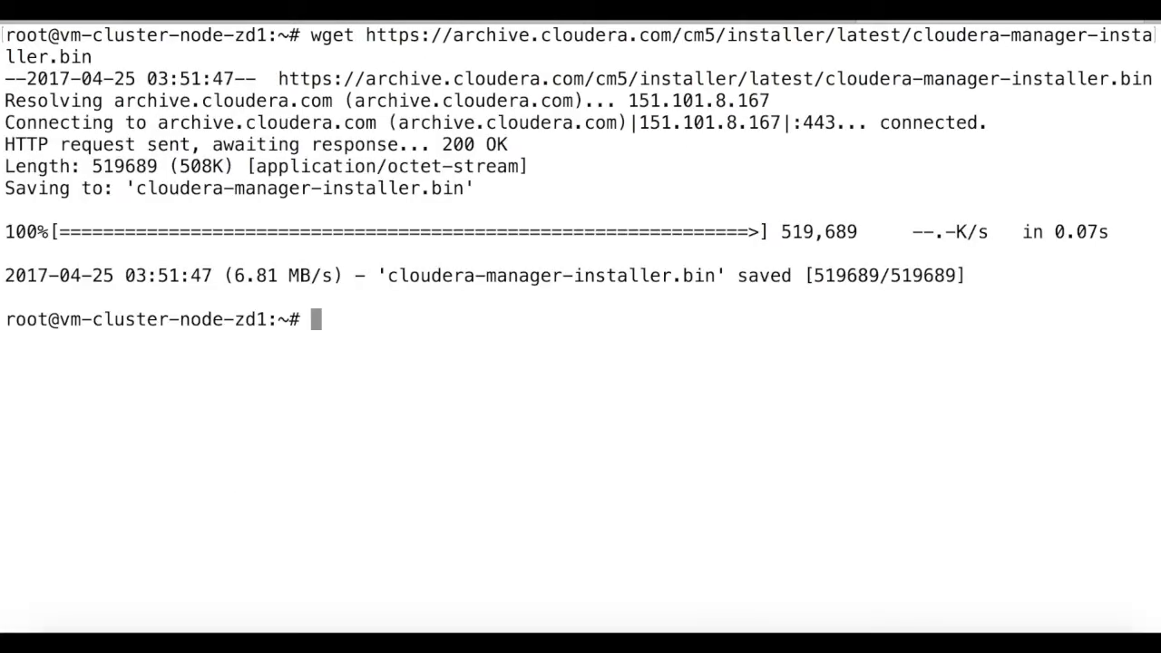
text(ls)
key(Return)
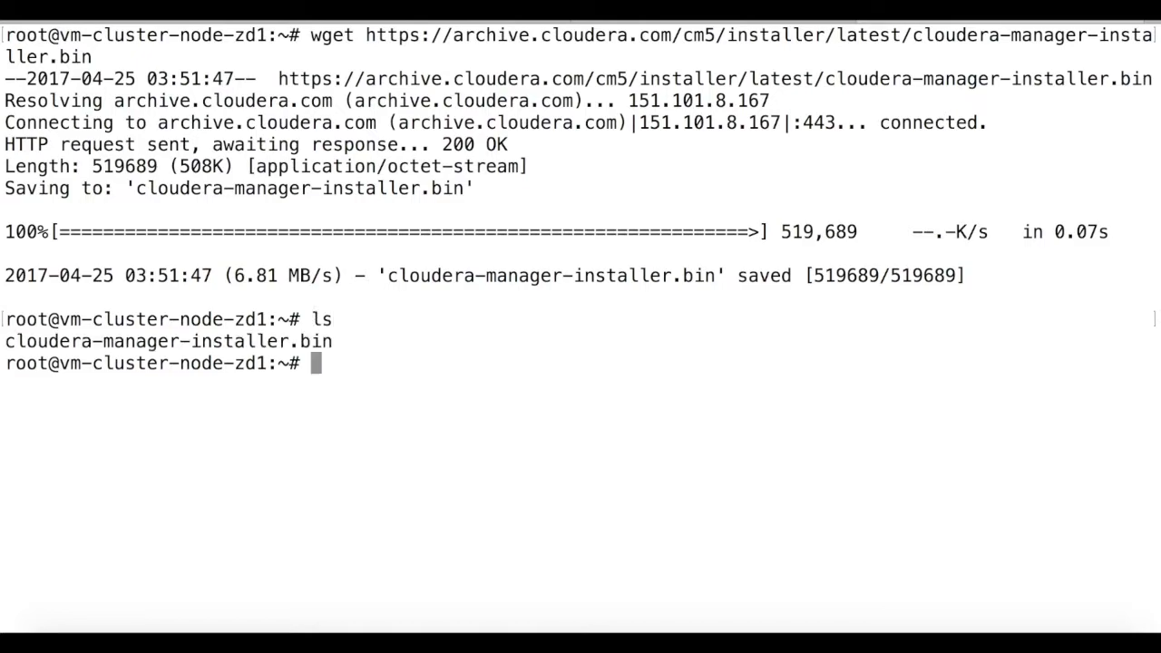
drag(333, 341, 5, 337)
key(super+c)
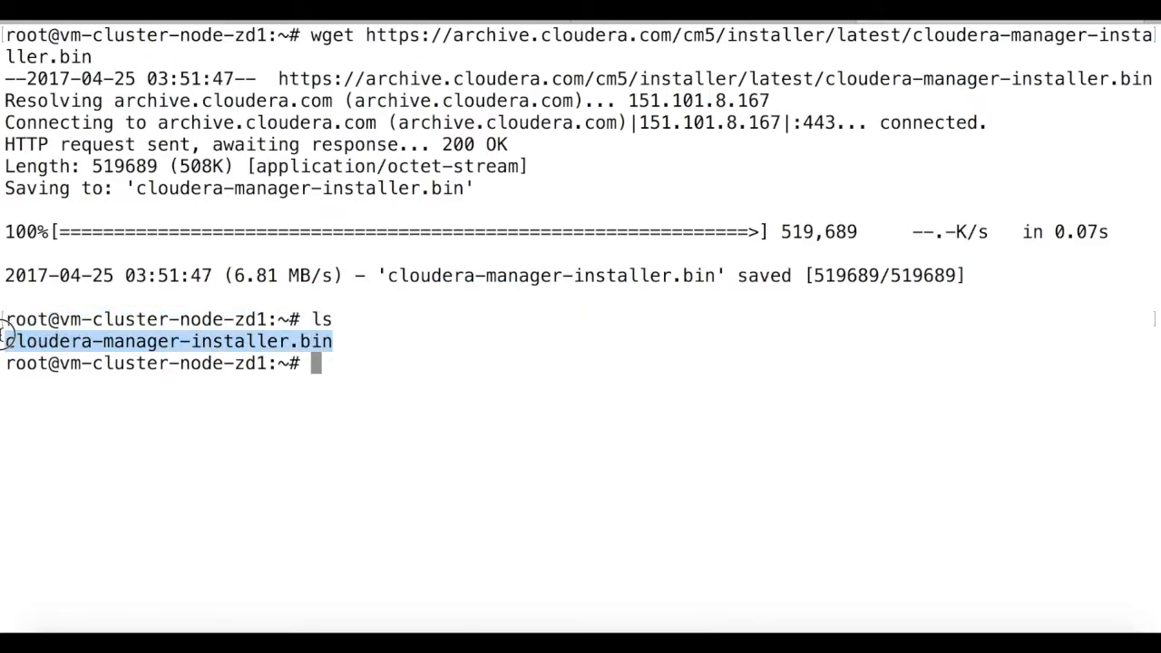
click(333, 381)
- Make cloudera-manager-installer.bin executable with chmod +x and run it
text(chmod +x)
key(super+v)
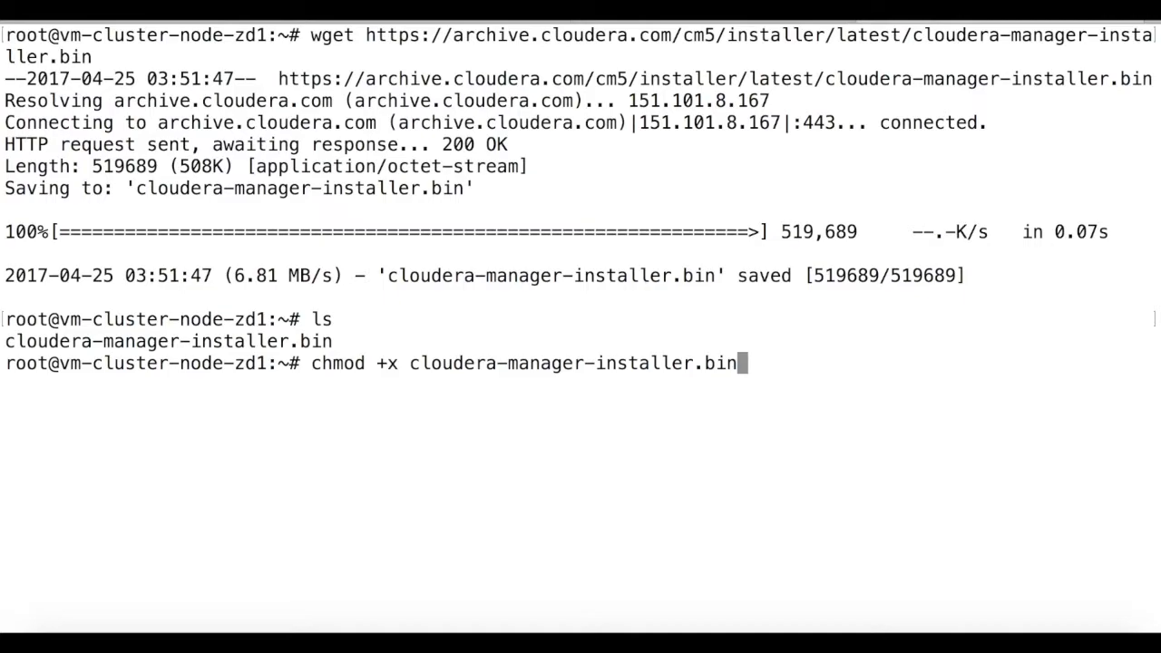
key(Return)
text(./cloudera-manager-installer.bin)
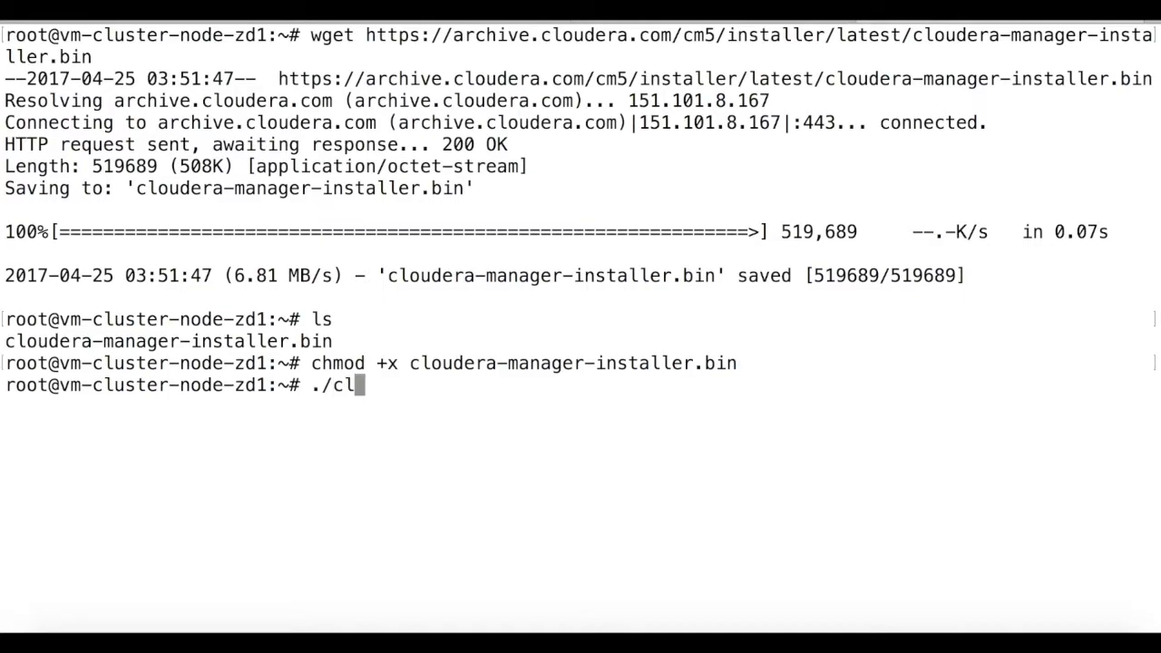
key(Tab)
key(Return)
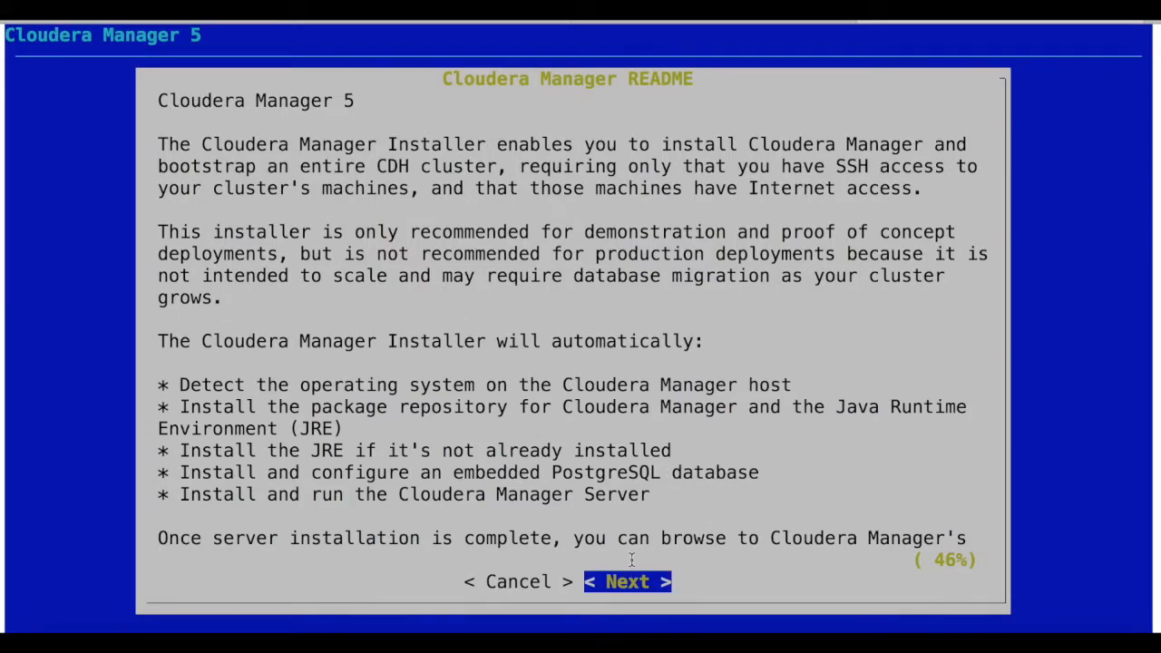
key(Return)
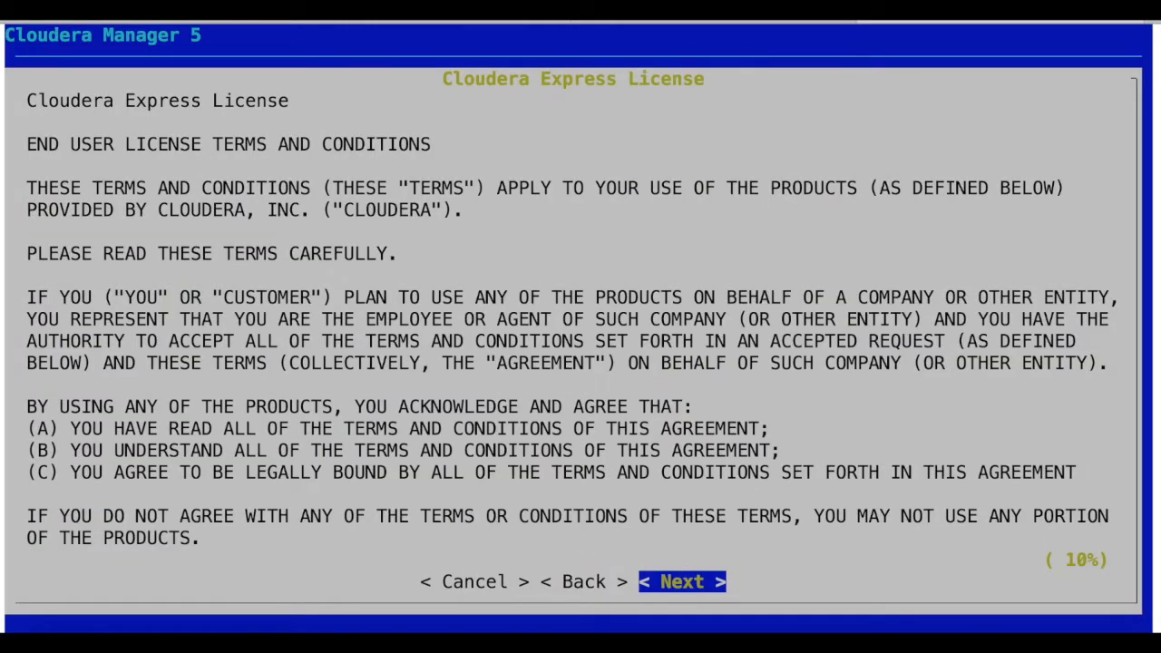
key(Return)
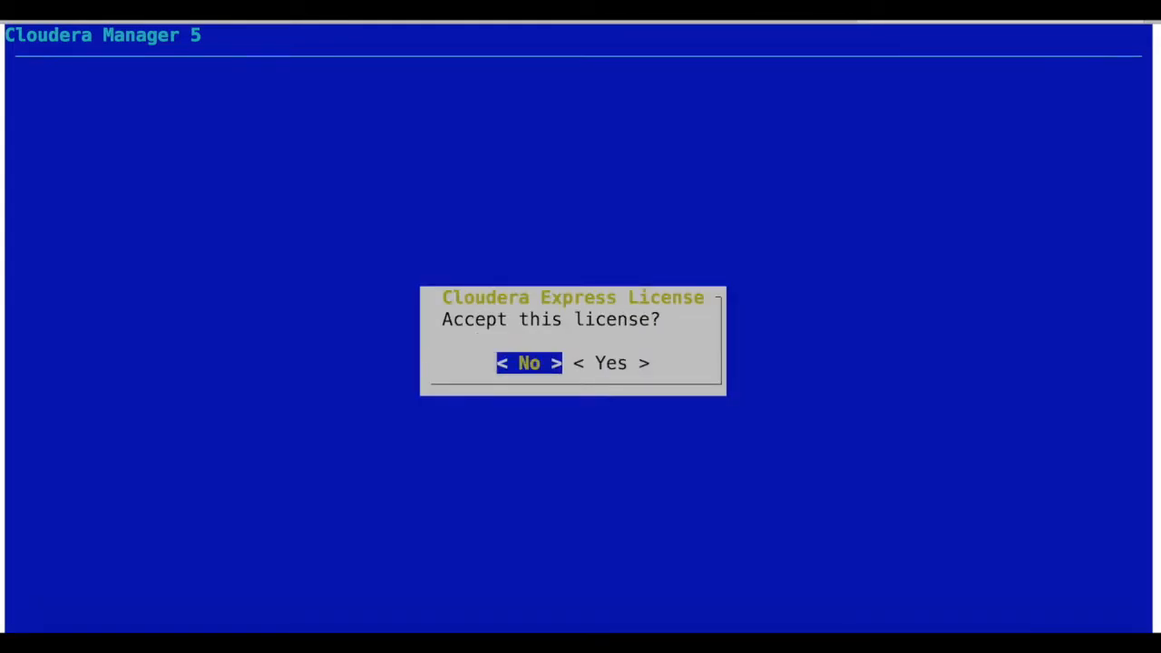
key(Right)
key(Return)
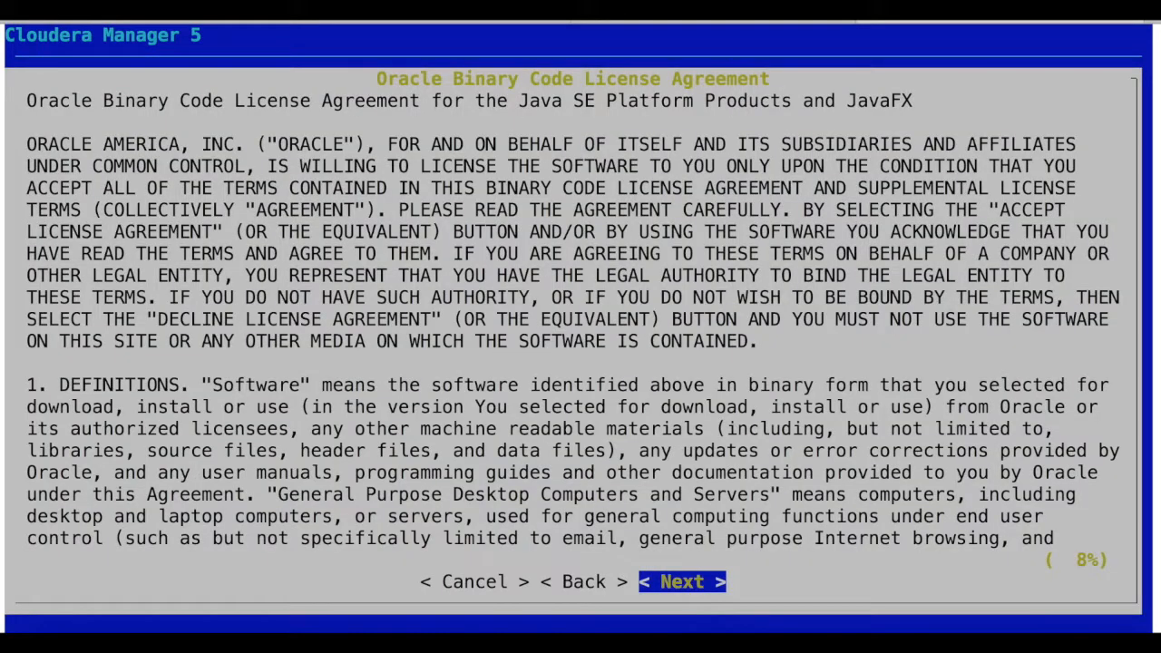
key(Return)
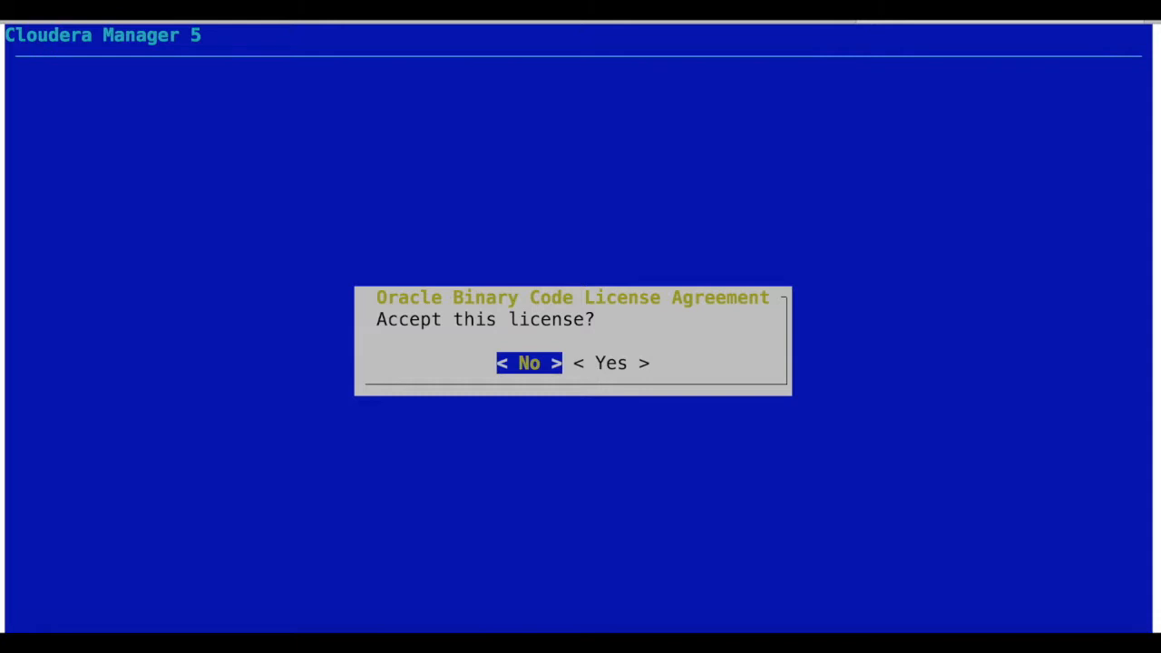
key(Right)
key(Return)
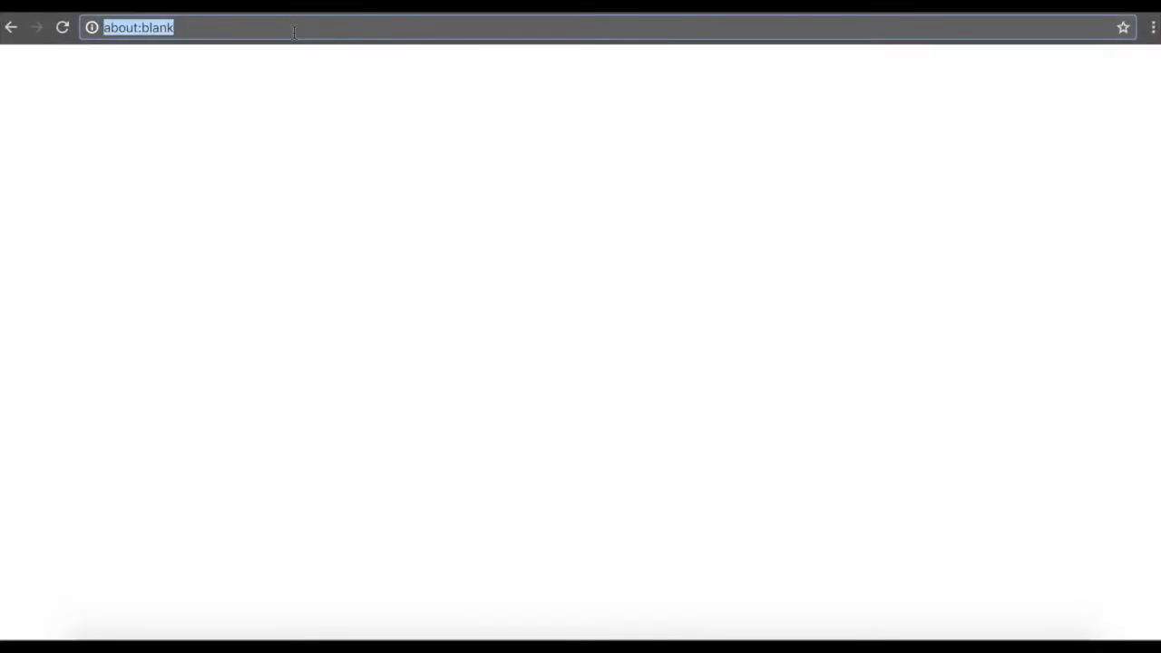
text(http://vm-cluster-node0.parolkar.com:7180/cmf/login)
key(Return)
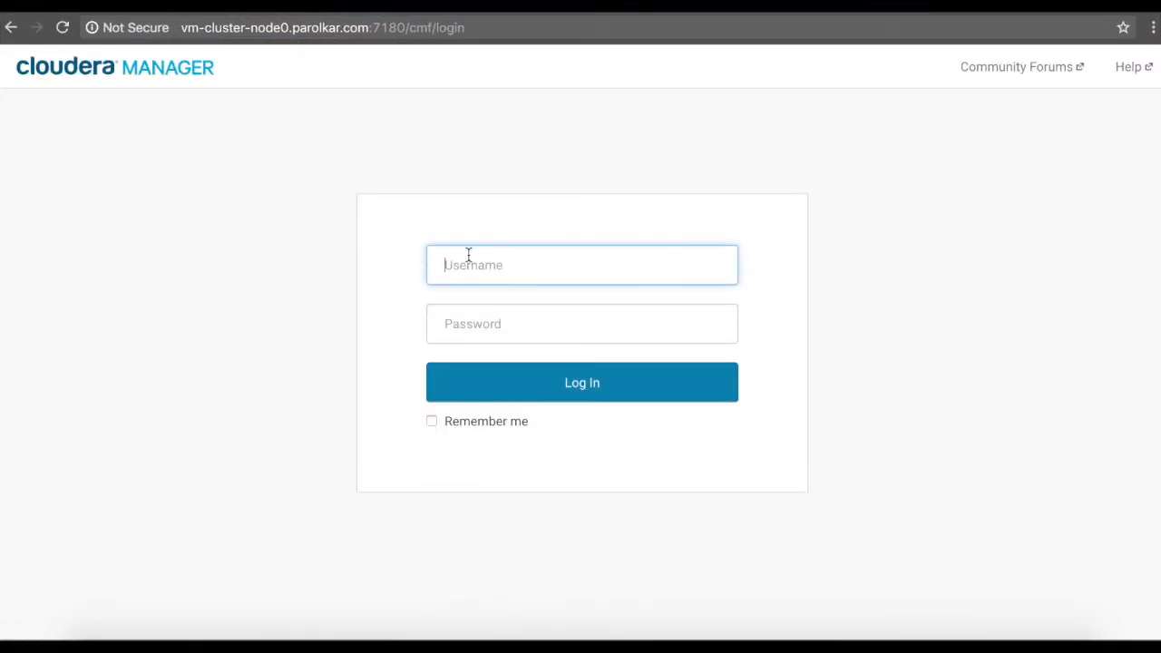
- Log in to Cloudera Manager as admin and accept the end-user license terms
text(admin)
key(Tab)
text(admin)
key(Return)
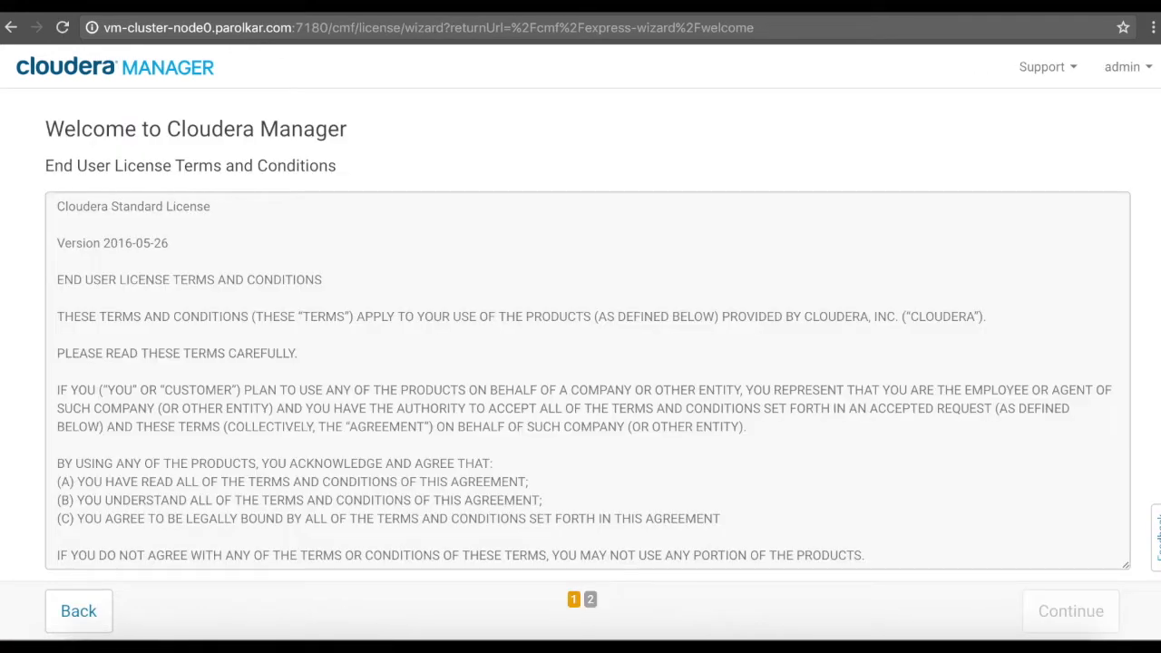
scroll(218, 526, down, 15)
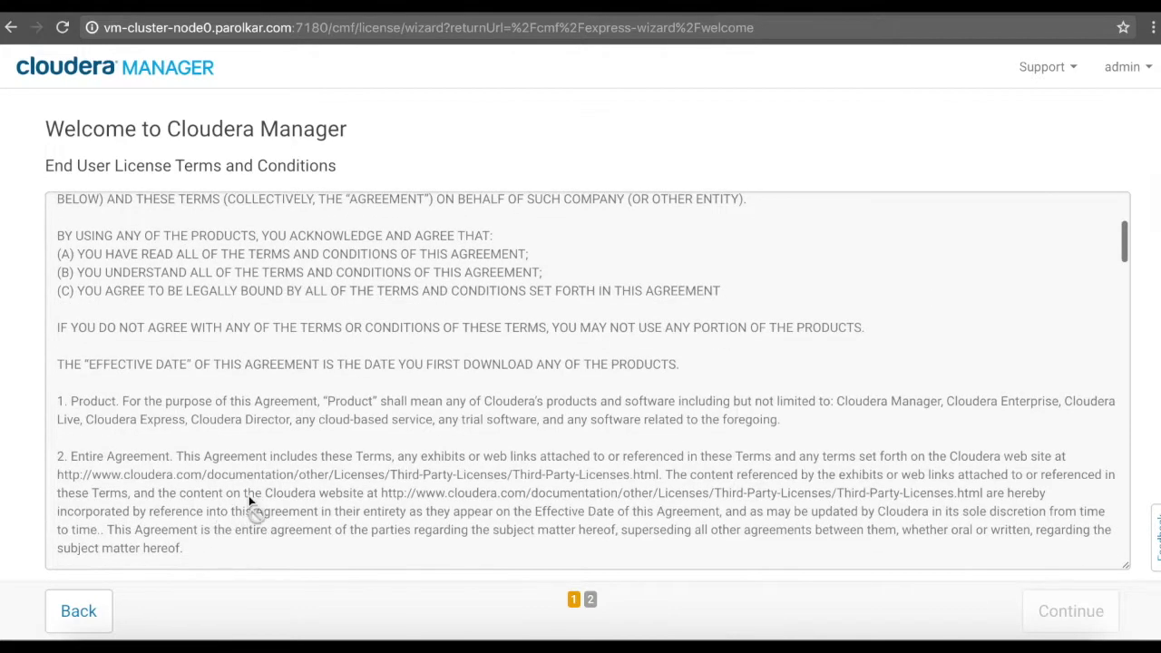
scroll(858, 504, down, 10)
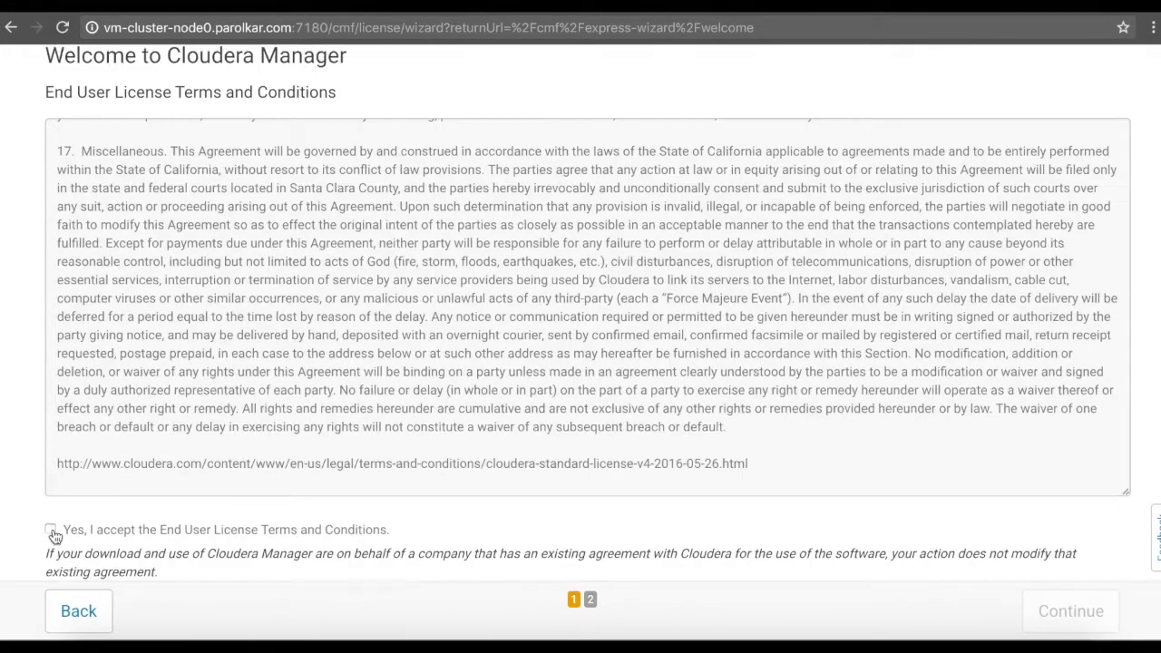
click(50, 530)
click(1058, 614)
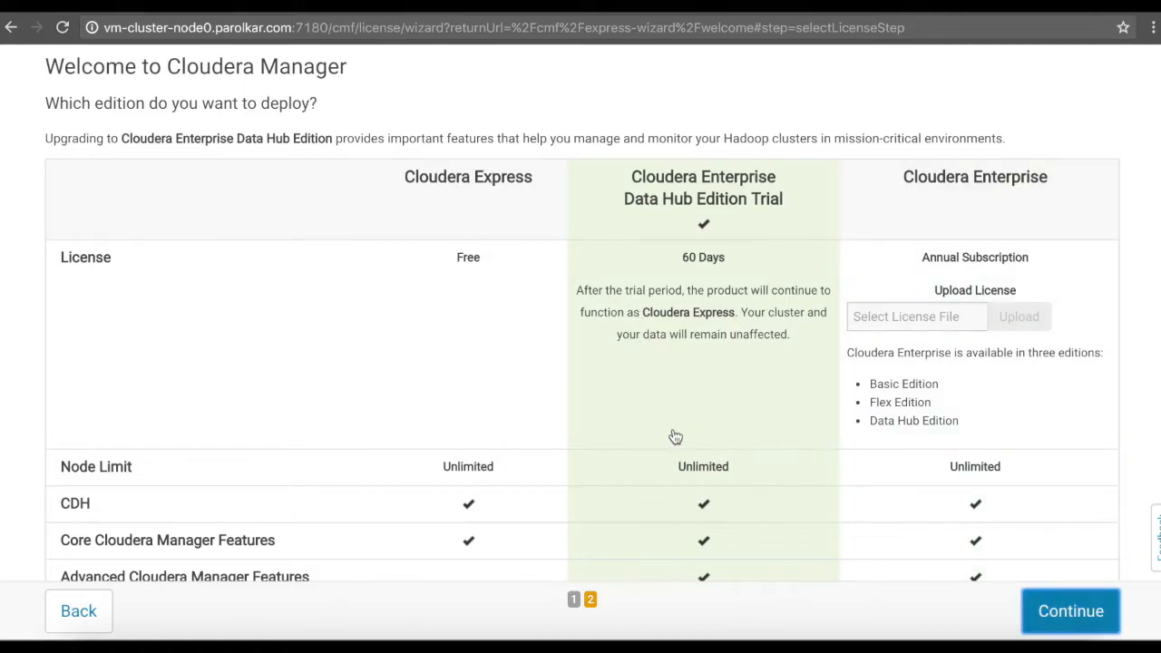
- Keep the Enterprise Data Hub Edition Trial and continue
scroll(674, 436, down, 2)
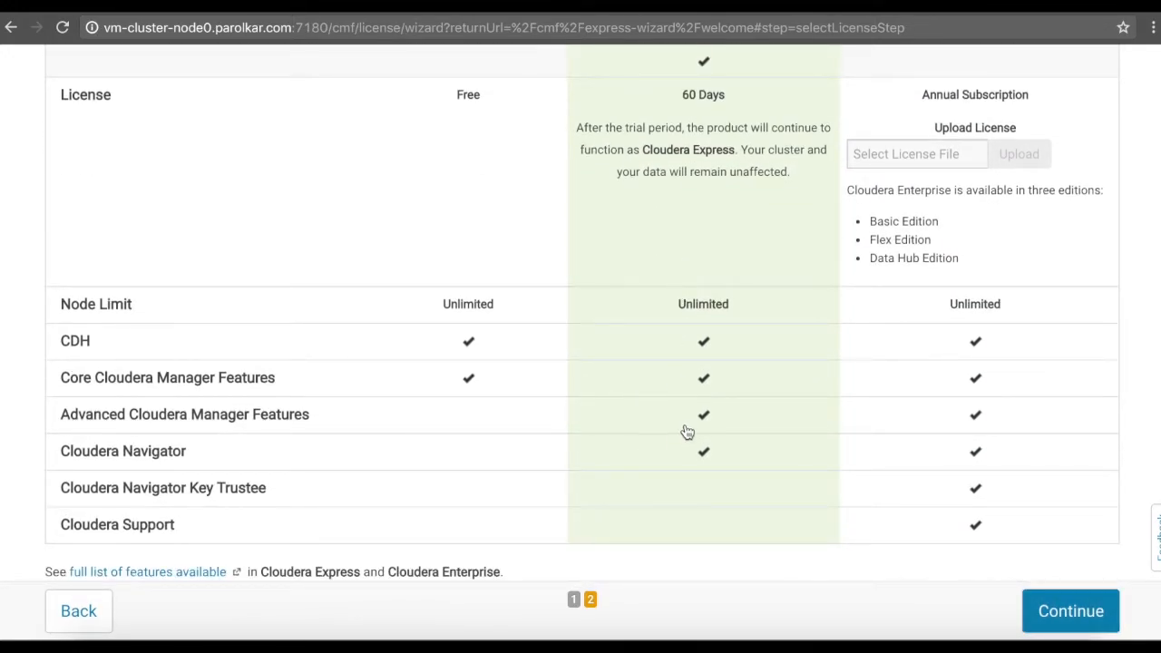
scroll(689, 433, down, 1)
click(1103, 615)
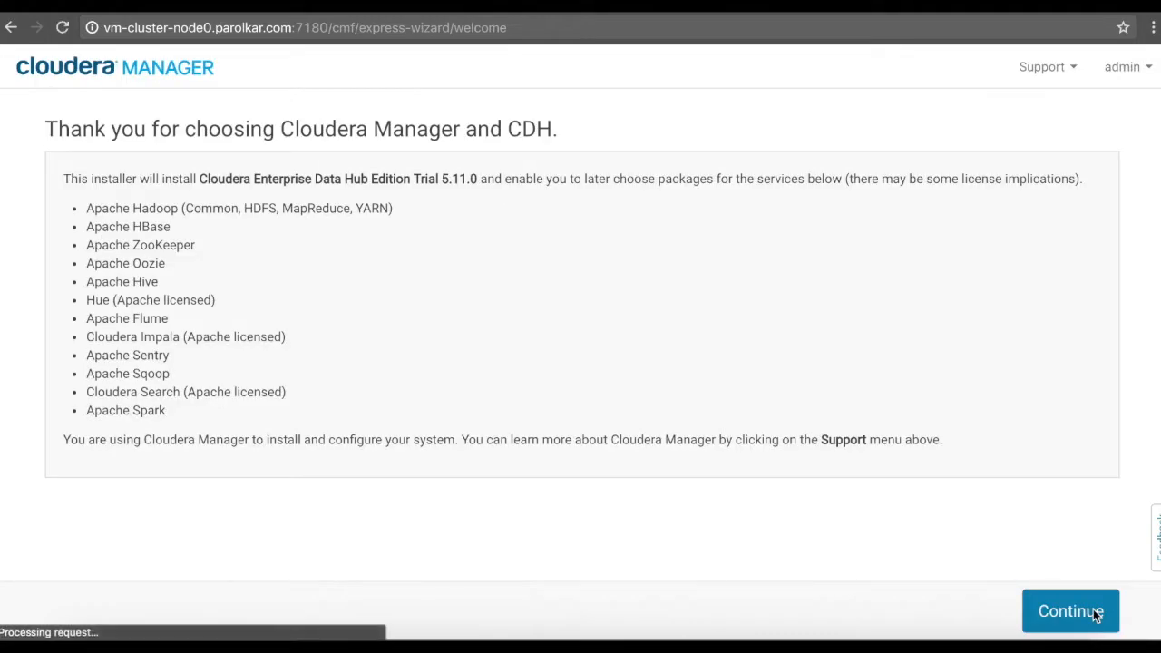
- Search for hosts vm-cluster-node[0-2] and continue with all three to repository selection
click(1070, 614)
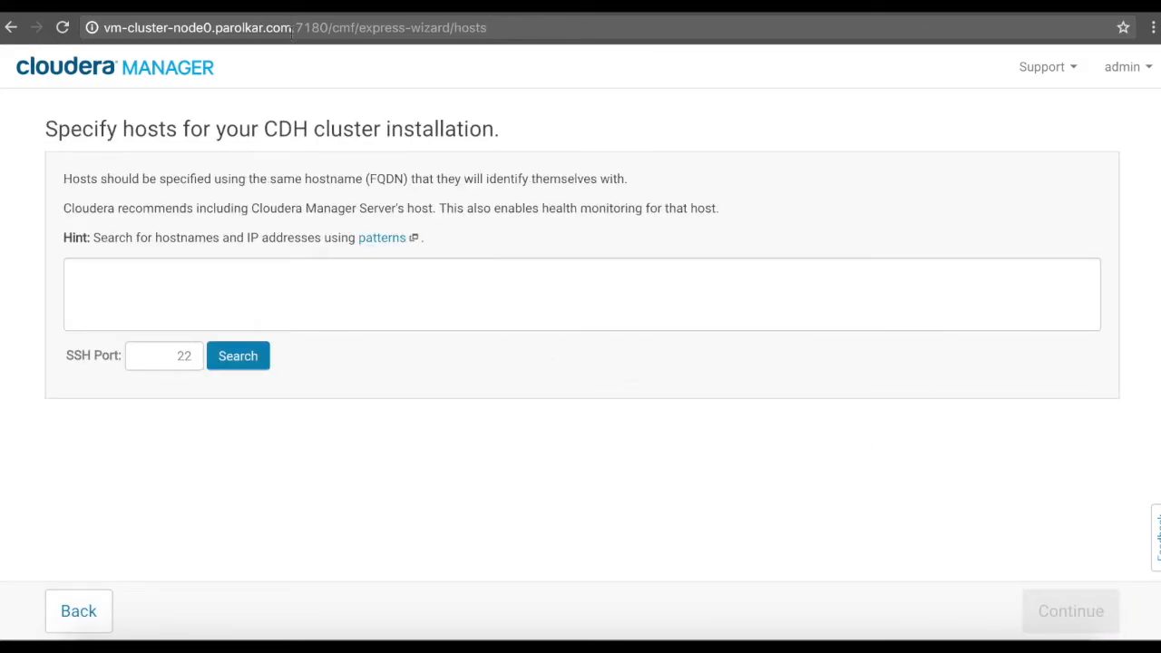
drag(293, 27, 104, 27)
drag(182, 27, 63, 273)
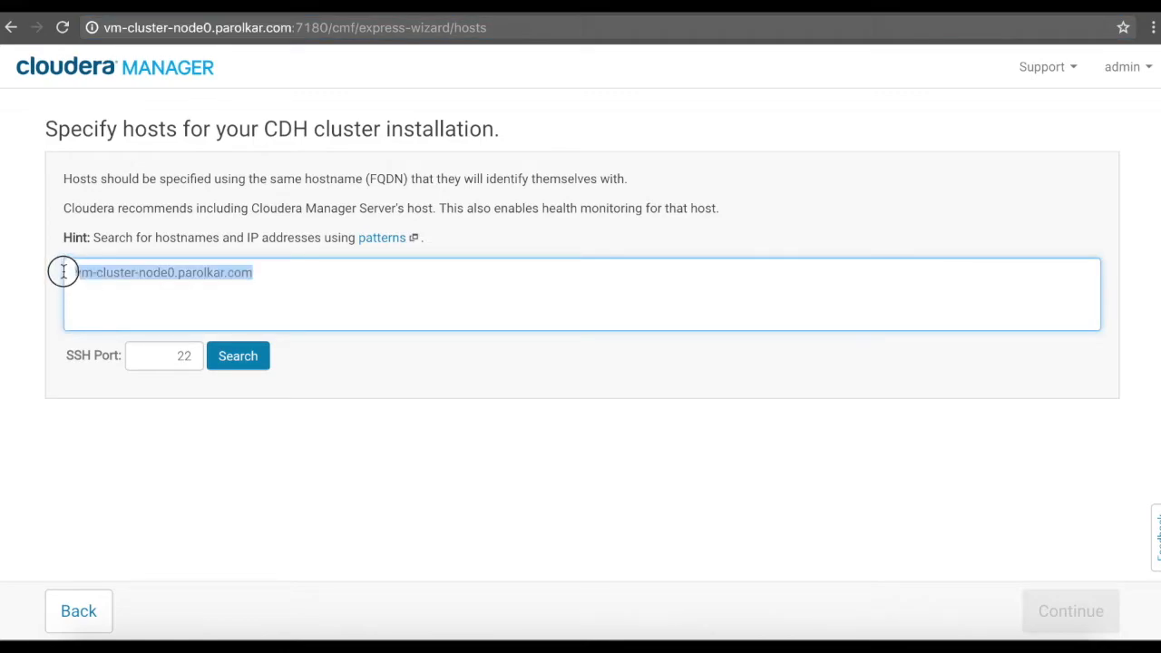
click(136, 292)
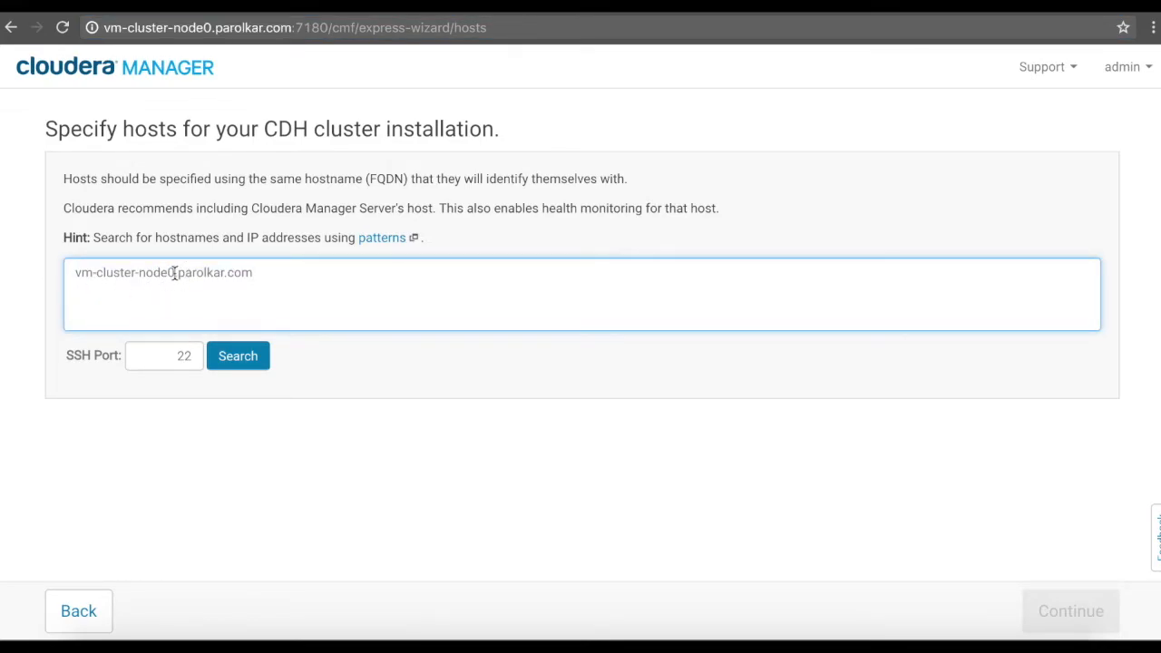
text([0-2])
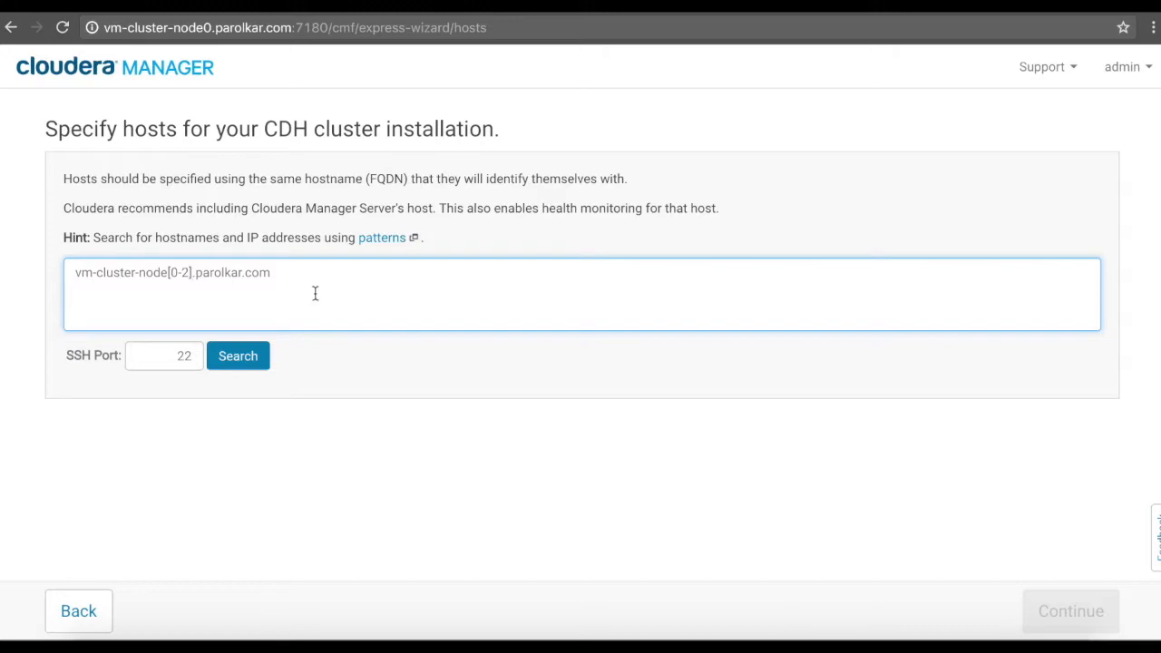
click(259, 363)
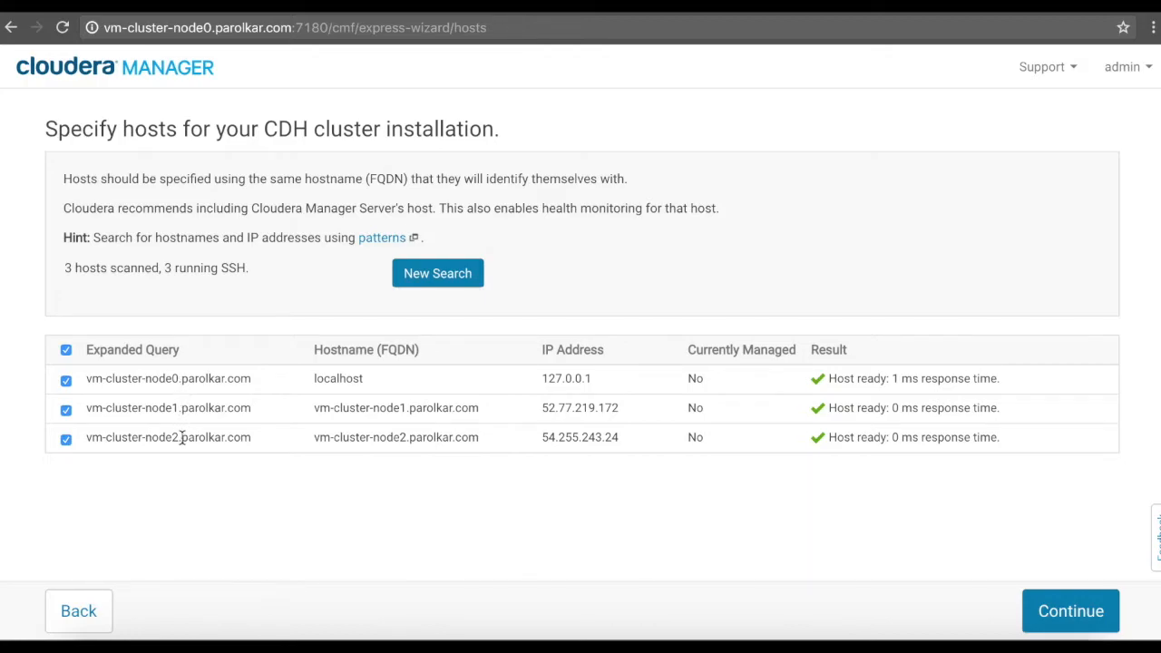
click(1044, 615)
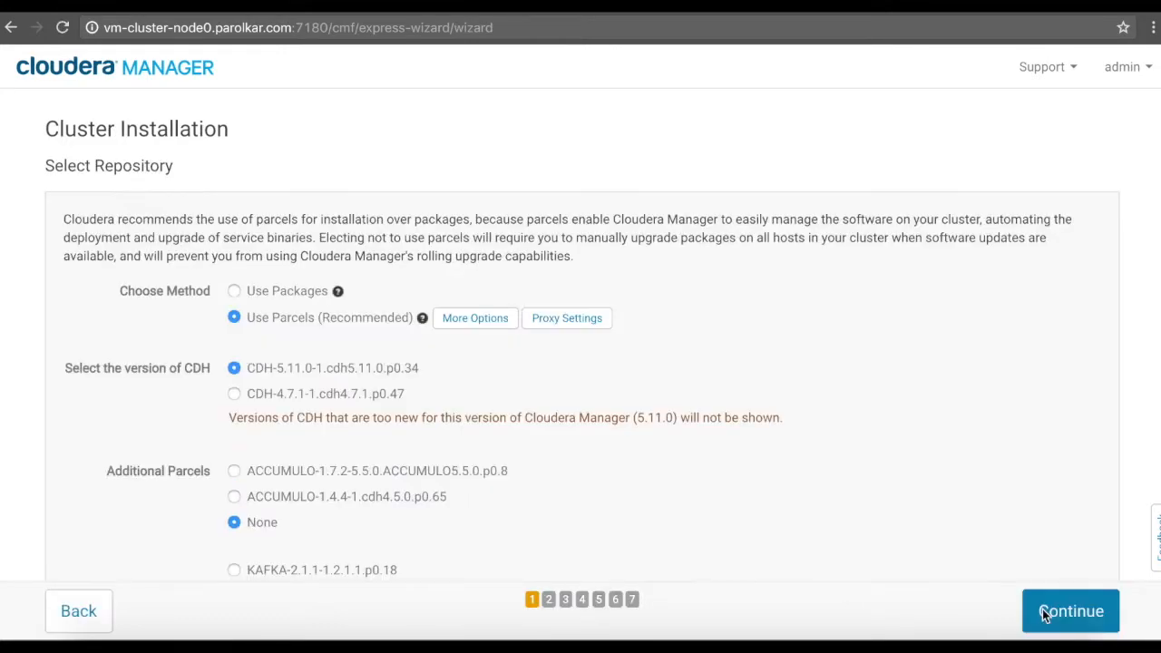
- Keep the default CDH 5.11.0 parcels, accept the Oracle JDK install, and leave single user mode off
scroll(845, 343, down, 5)
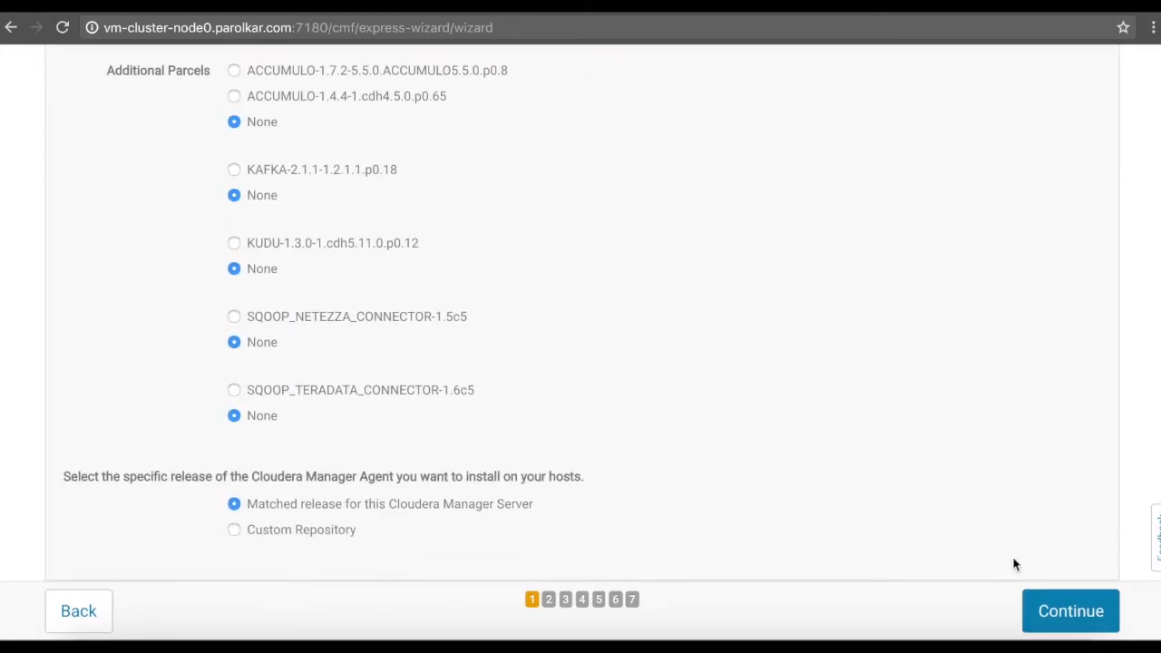
click(1067, 617)
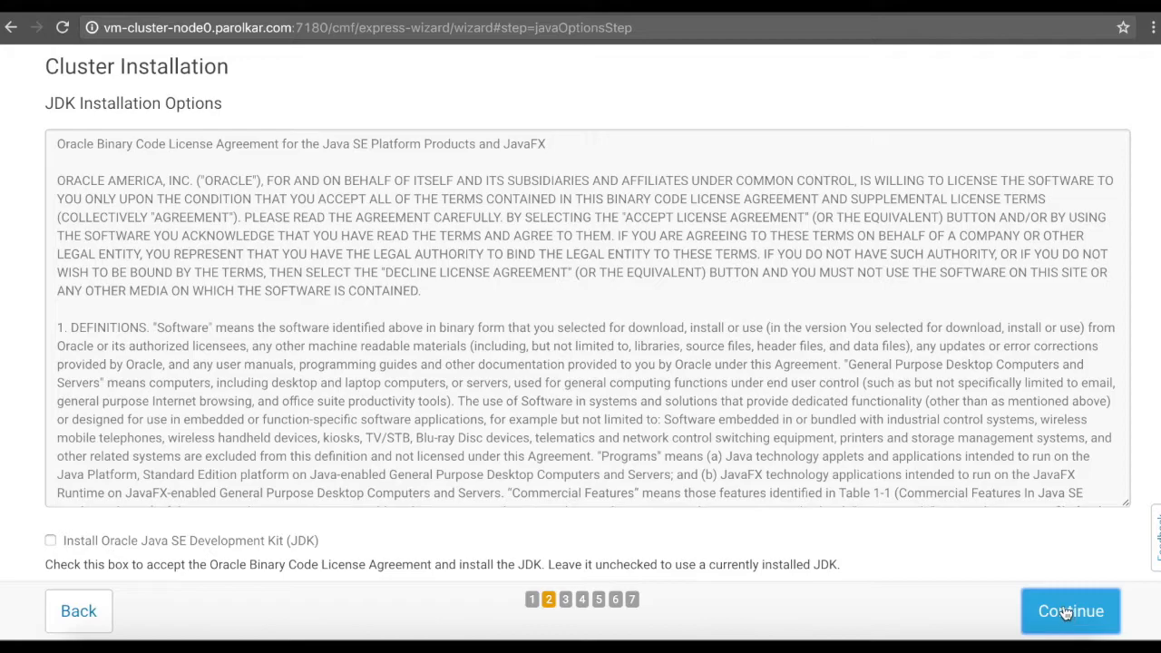
scroll(855, 366, down, 4)
click(51, 541)
scroll(436, 498, down, 5)
scroll(435, 499, down, 5)
click(1061, 606)
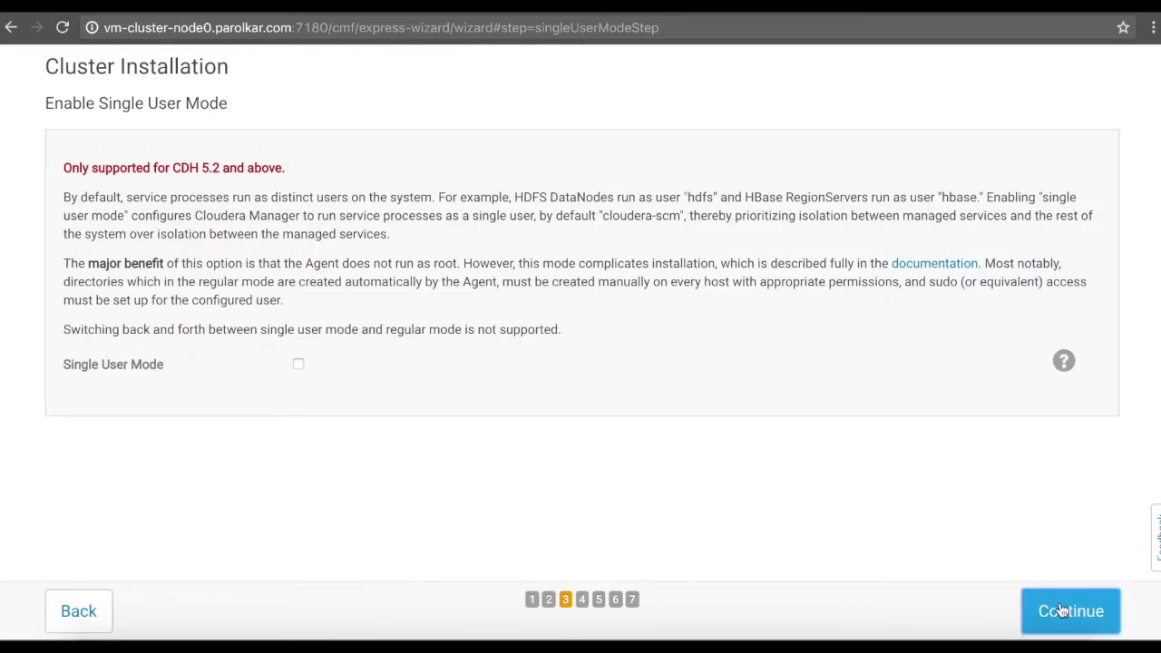
click(1063, 611)
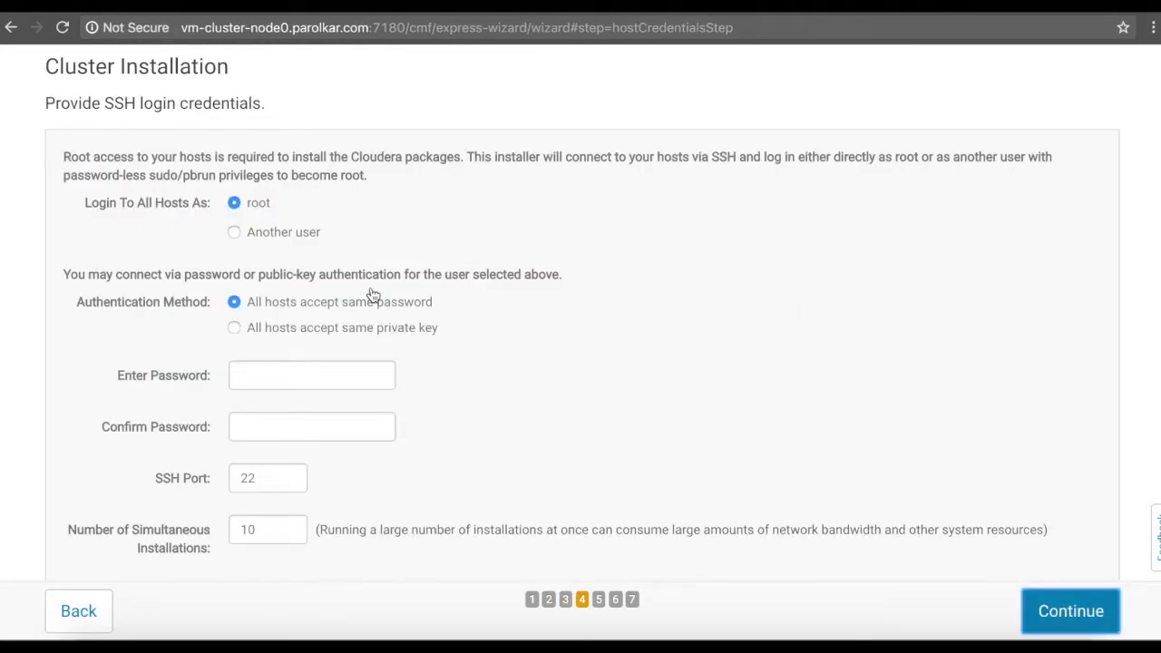
- Access all hosts as user ubuntu with the shared zd-test-access.pem private key and start installing
click(234, 232)
click(276, 260)
text(ubuntu)
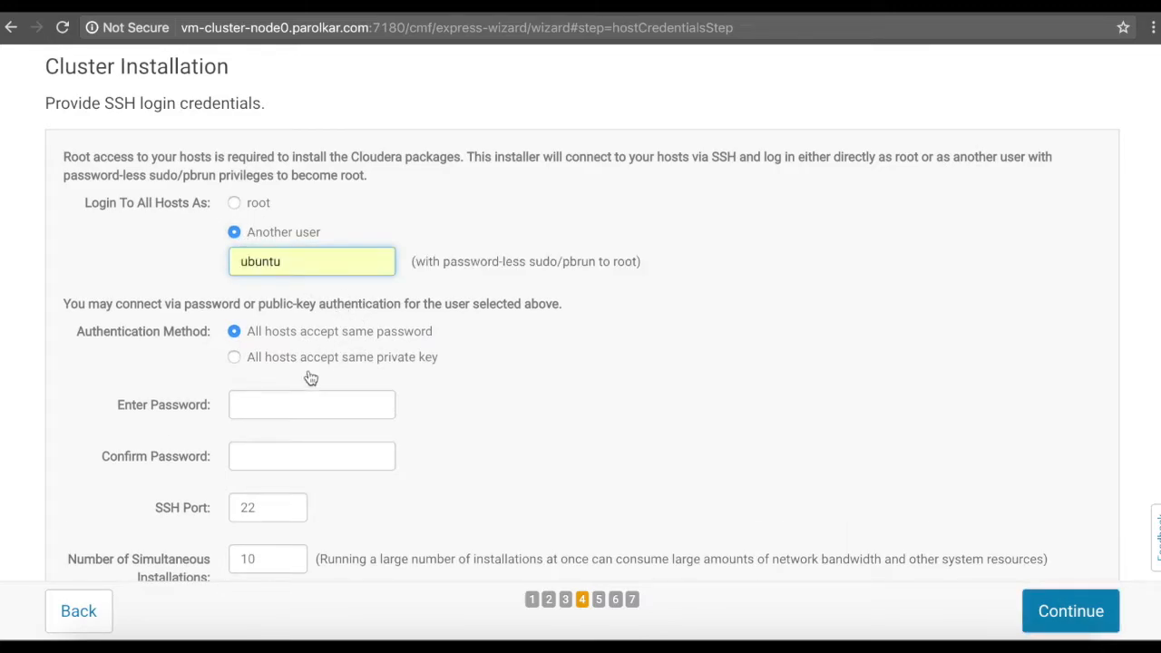
click(234, 359)
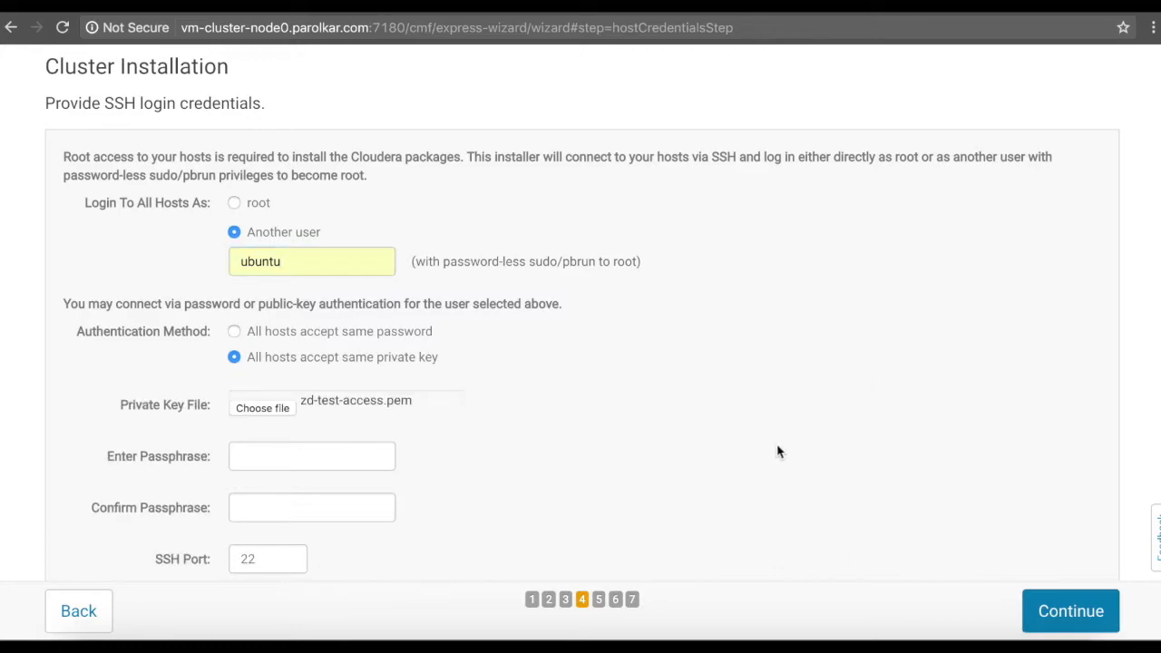
scroll(966, 497, down, 2)
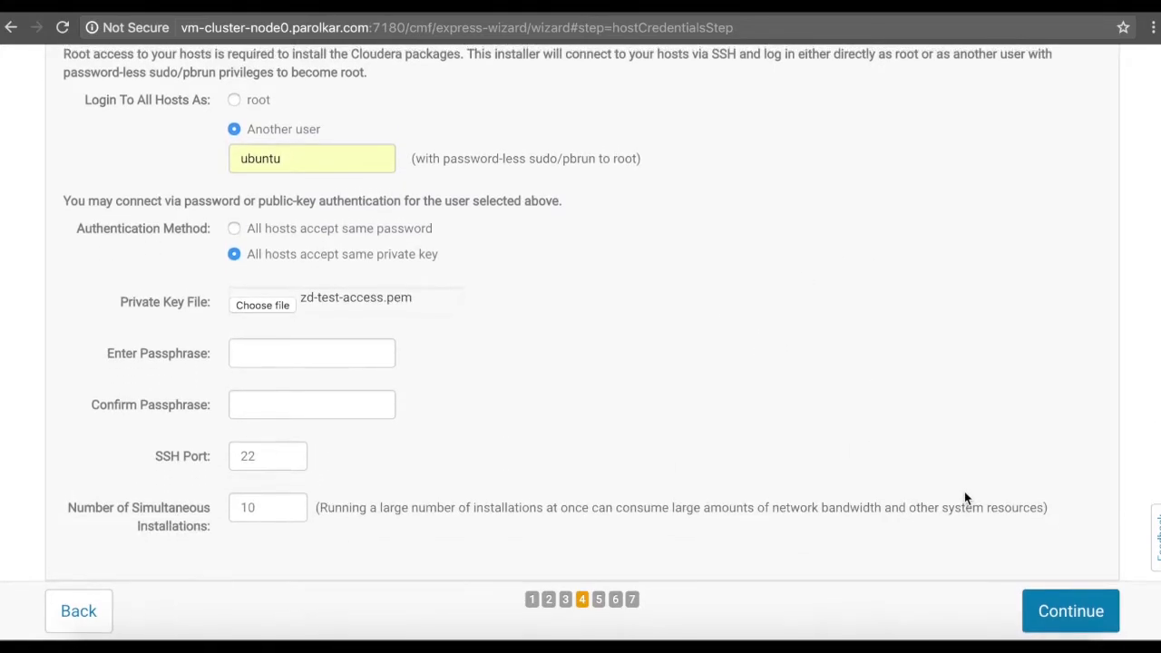
click(1083, 612)
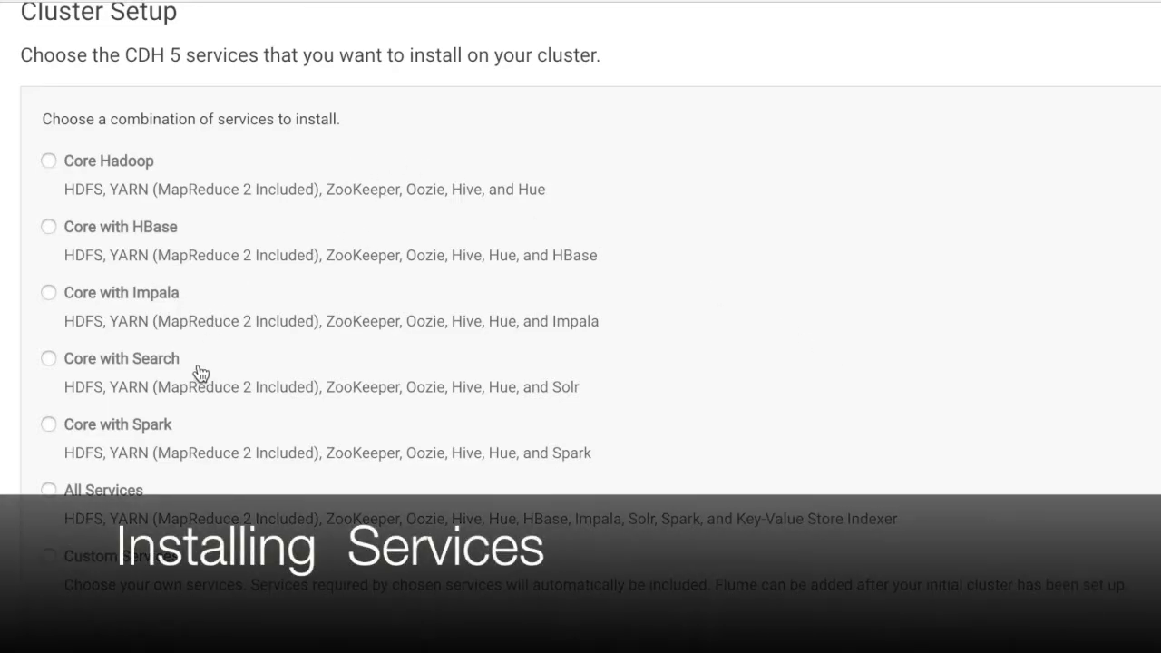
- Choose the Core with Spark service bundle and assign HttpFS to node1
scroll(329, 444, down, 1)
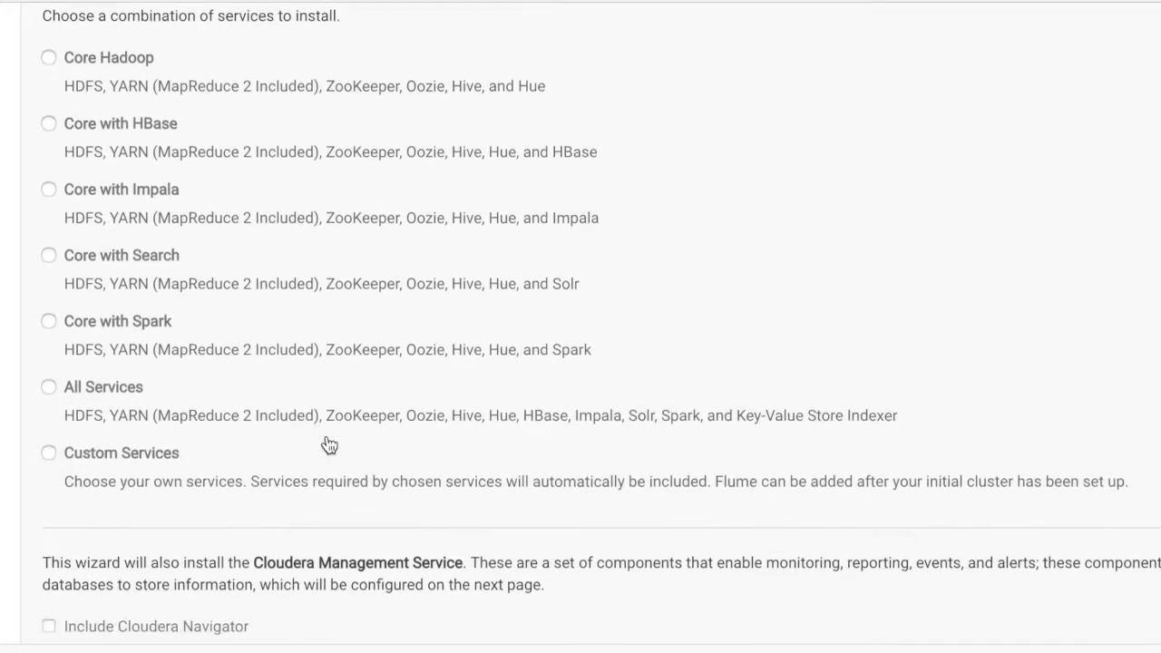
scroll(329, 445, down, 1)
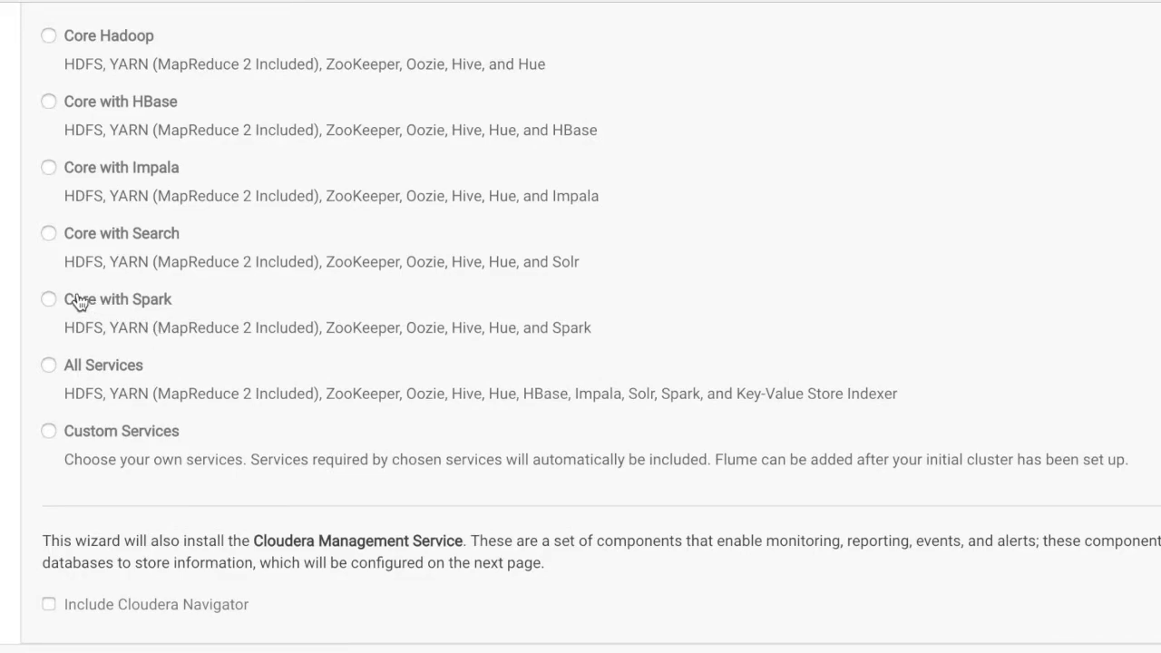
click(49, 301)
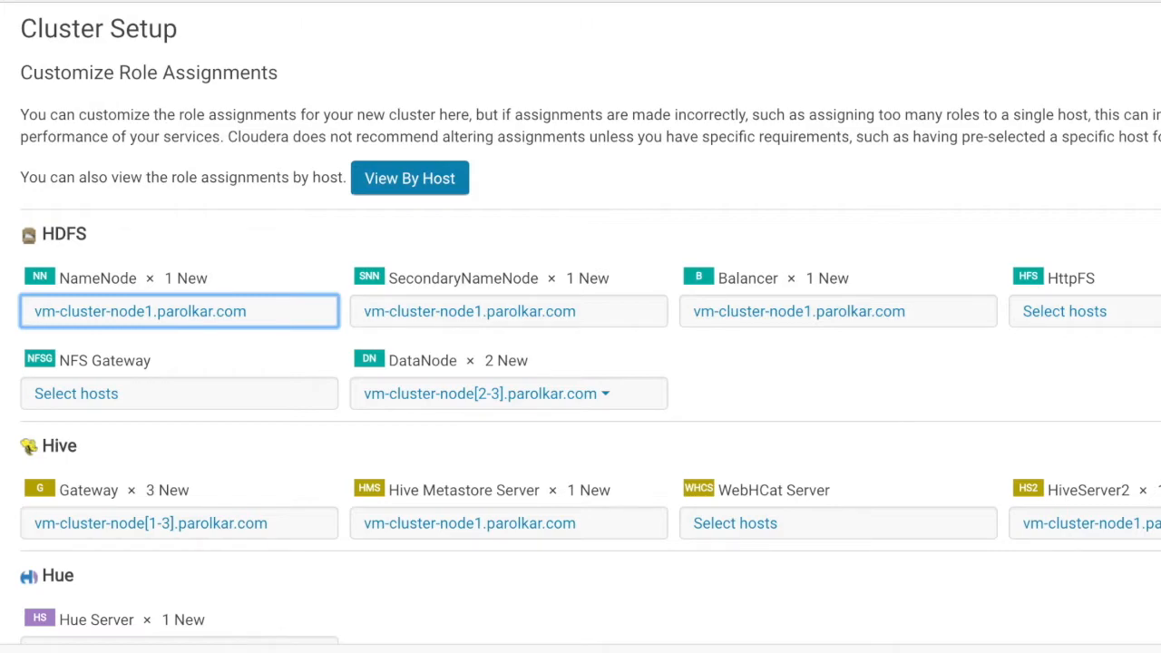
click(1140, 316)
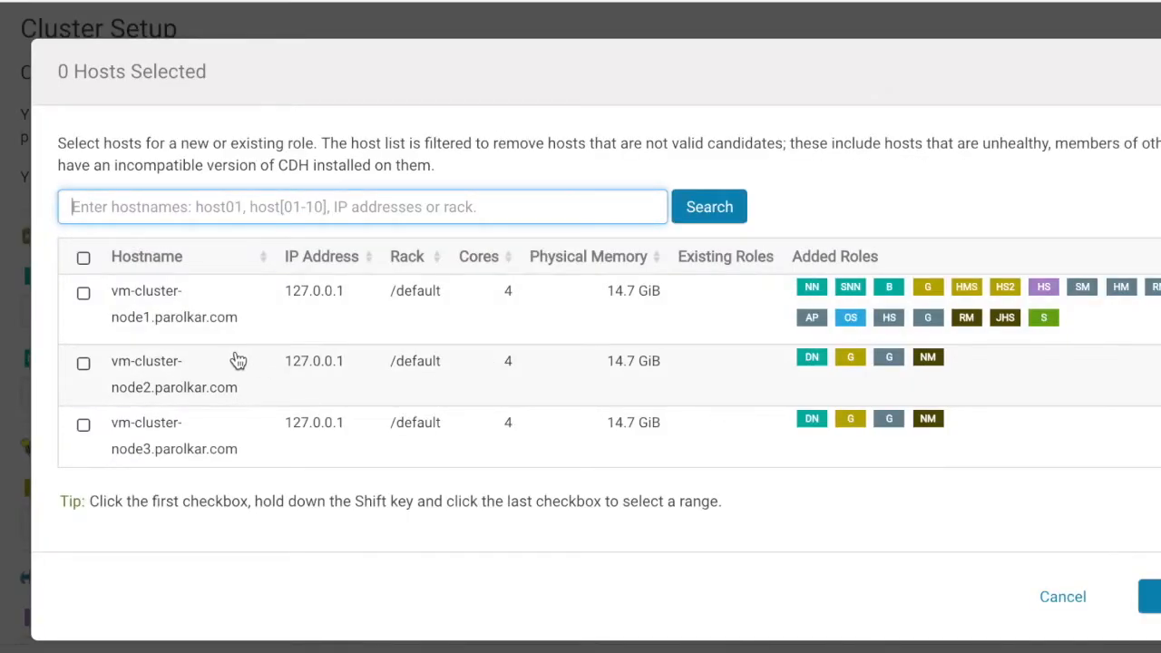
click(83, 292)
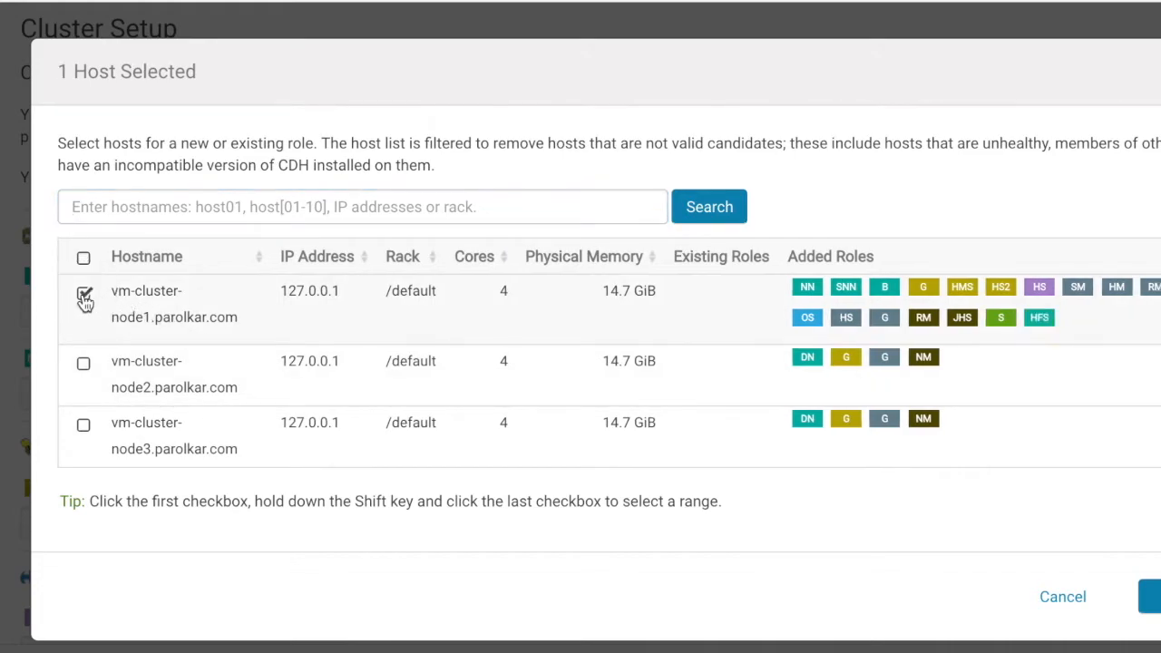
click(1150, 596)
scroll(804, 530, down, 3)
- Assign the WebHCat Server host and keep the Activity Monitor on node1
click(949, 265)
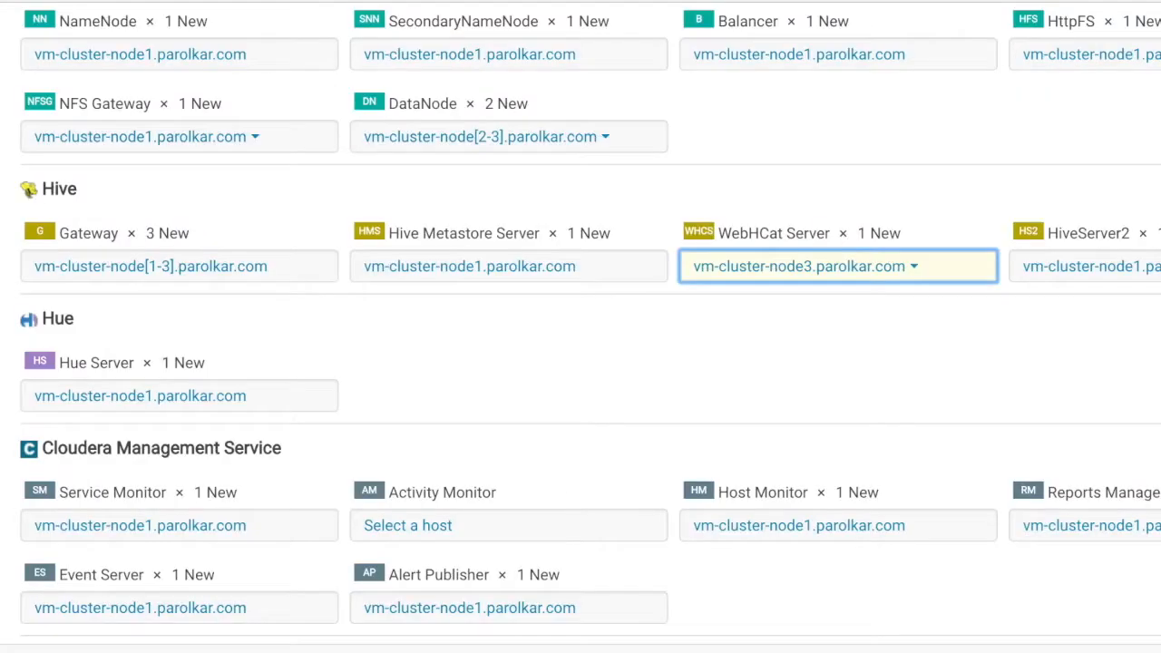
scroll(765, 381, down, 3)
click(408, 283)
click(99, 303)
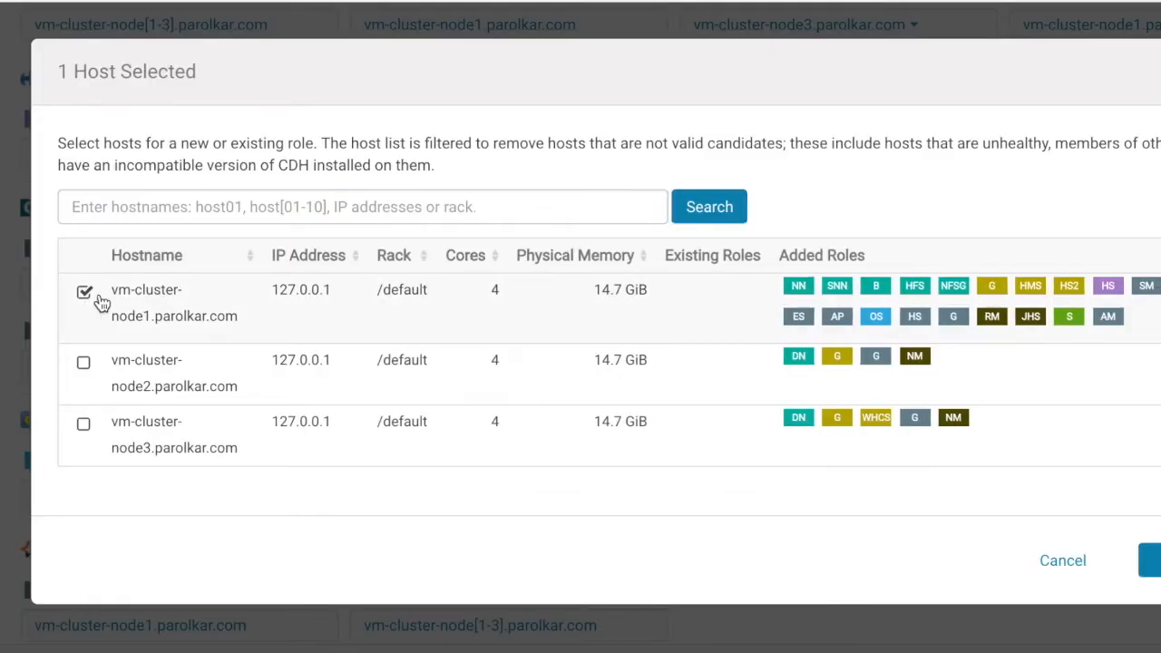
click(1145, 560)
scroll(1018, 460, down, 3)
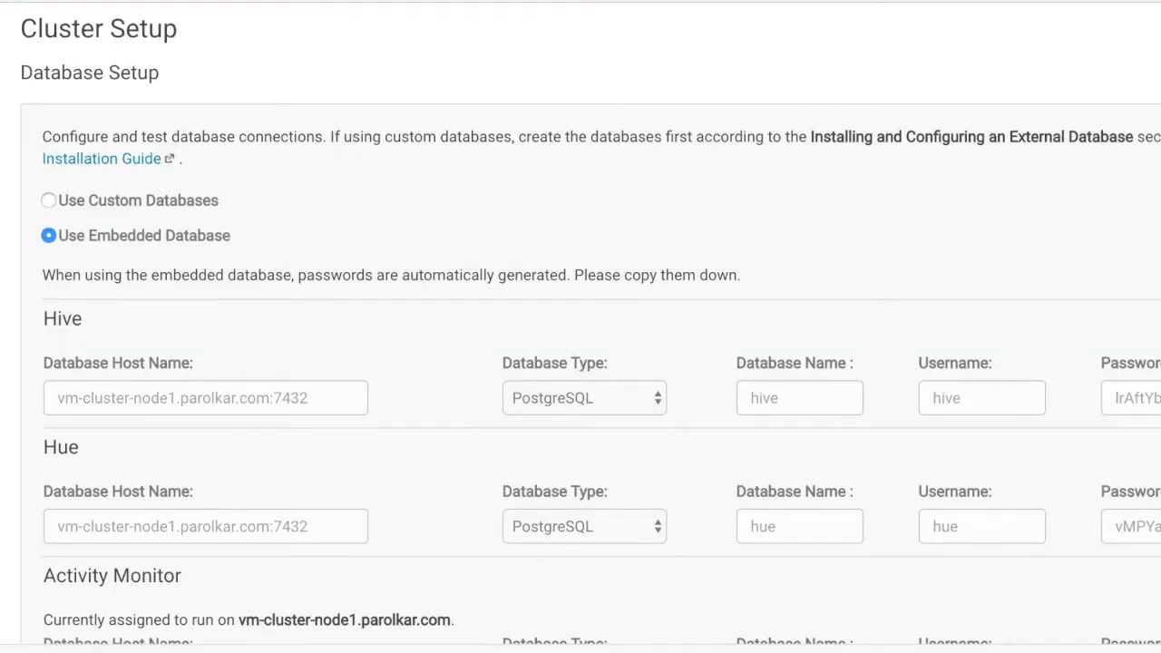
scroll(935, 536, down, 5)
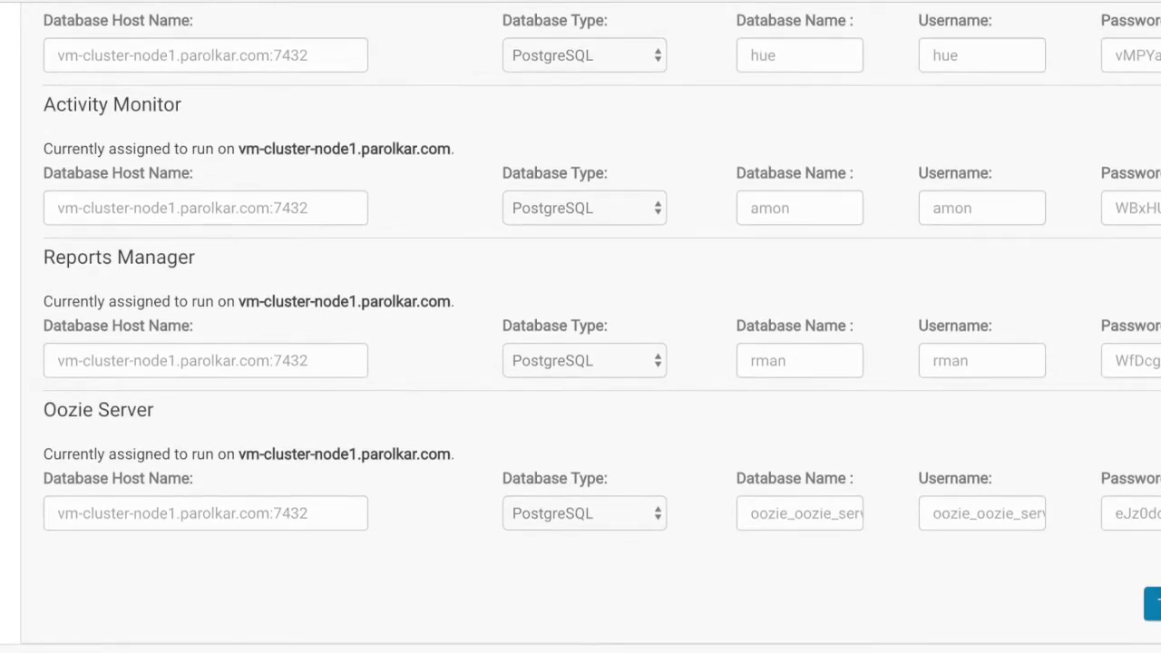
scroll(580, 327, up, 3)
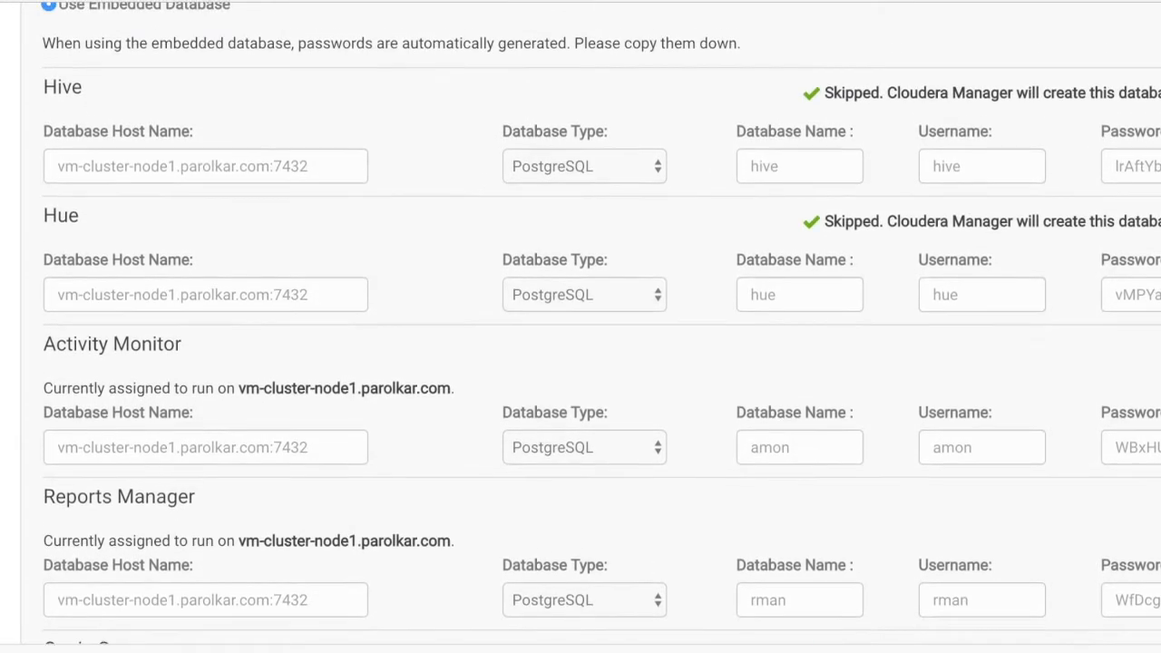
scroll(580, 327, down, 3)
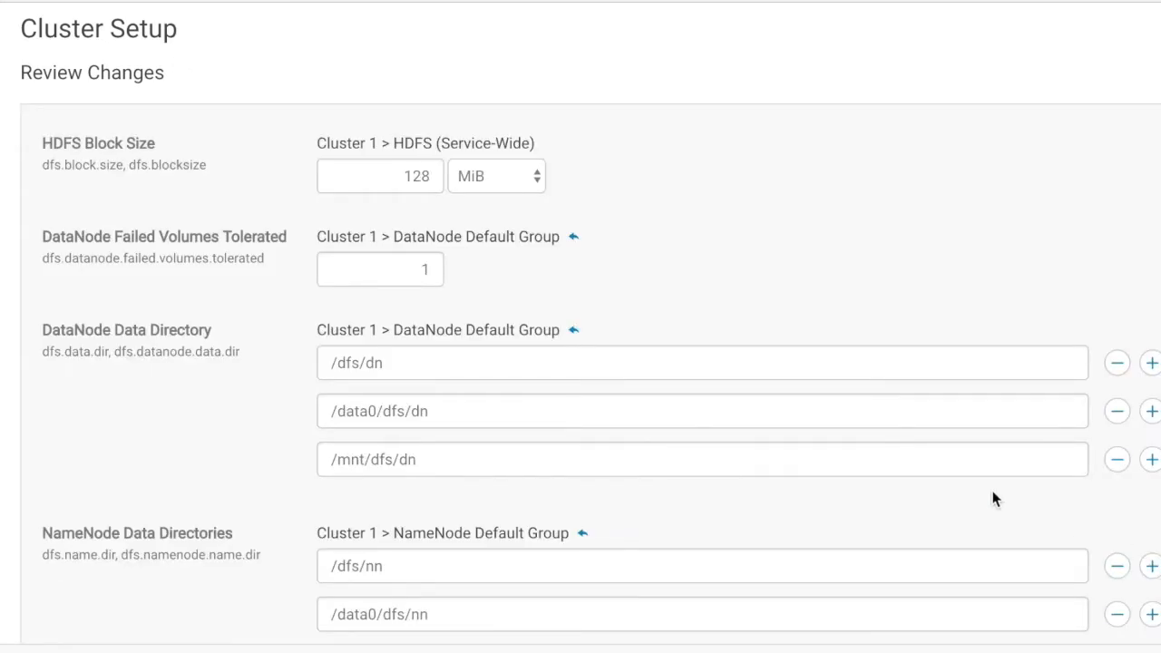
scroll(740, 401, down, 8)
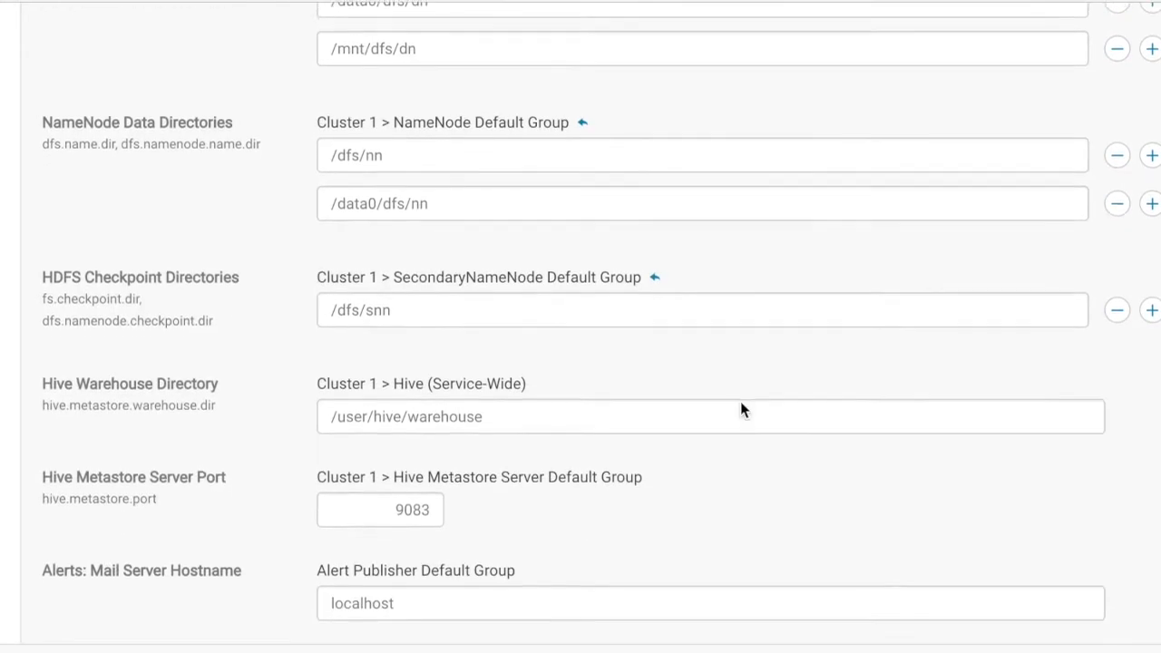
scroll(740, 410, down, 5)
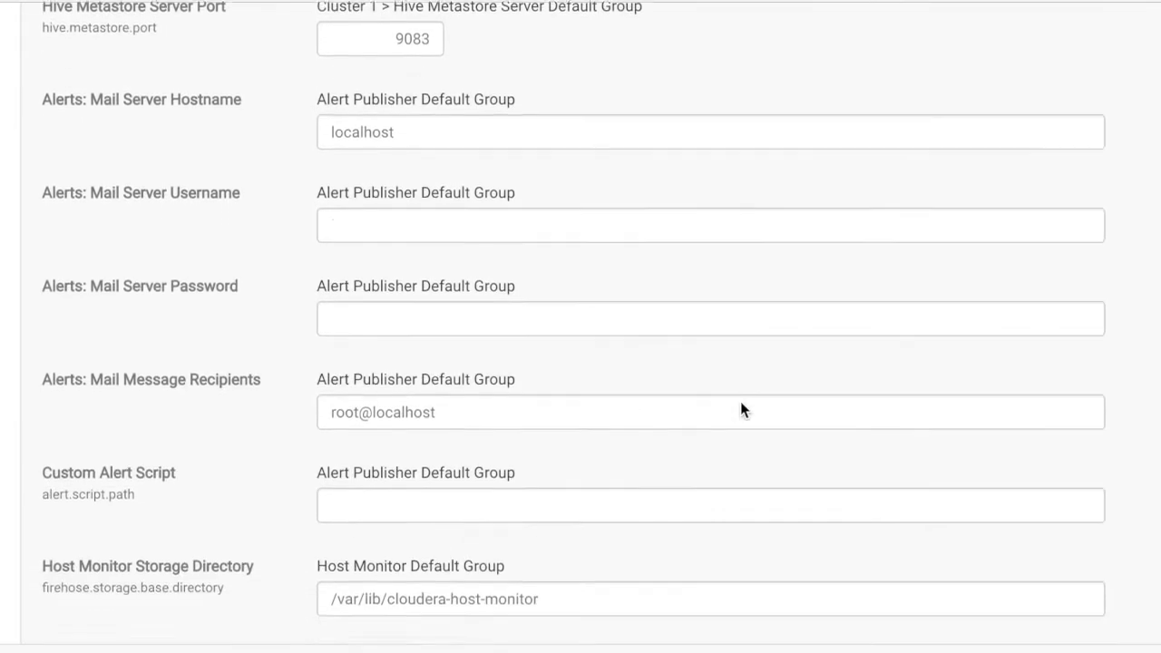
scroll(741, 408, down, 5)
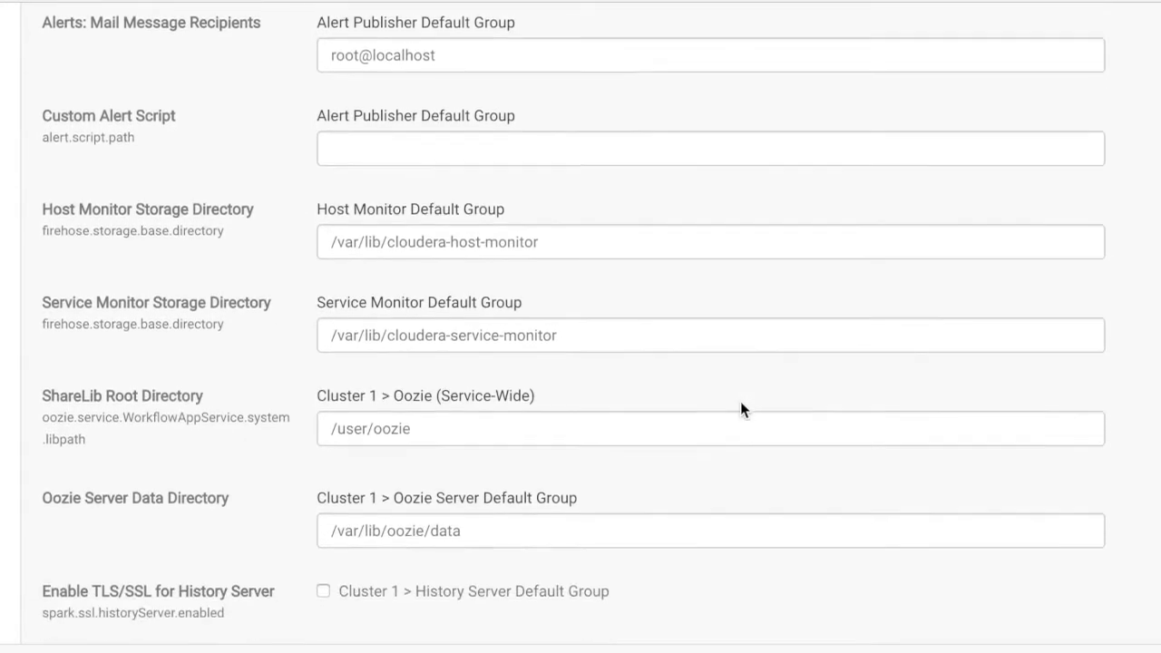
scroll(740, 410, down, 7)
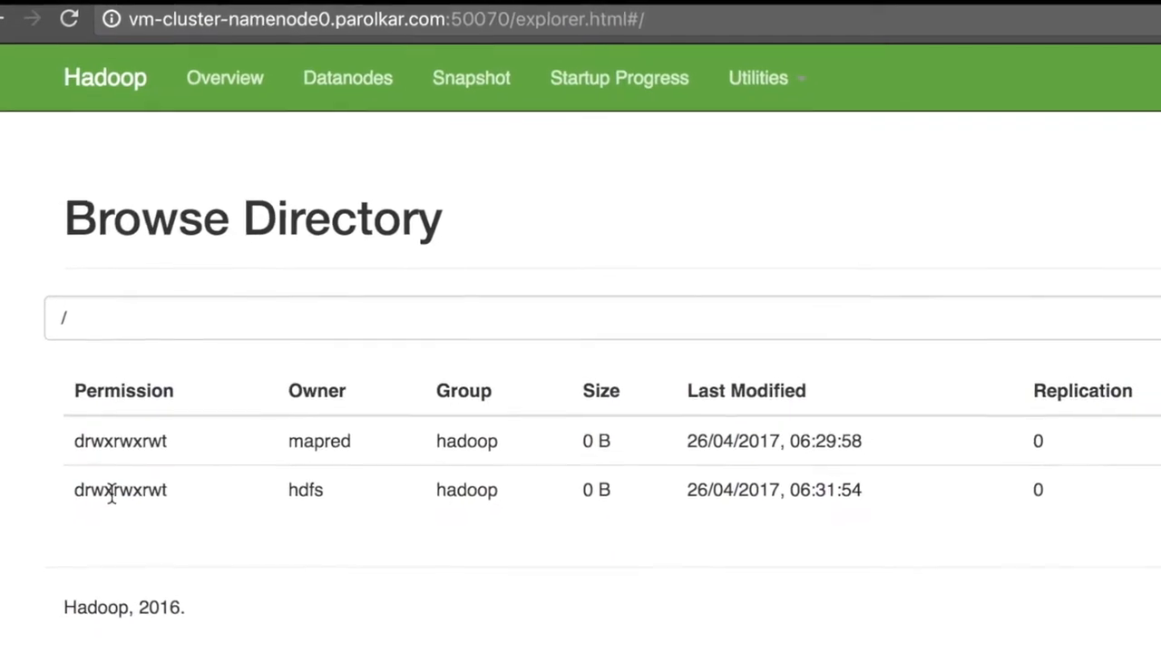
- Browse to /user/zoomdata in the NameNode directory browser to see its two government CSV files
click(1160, 446)
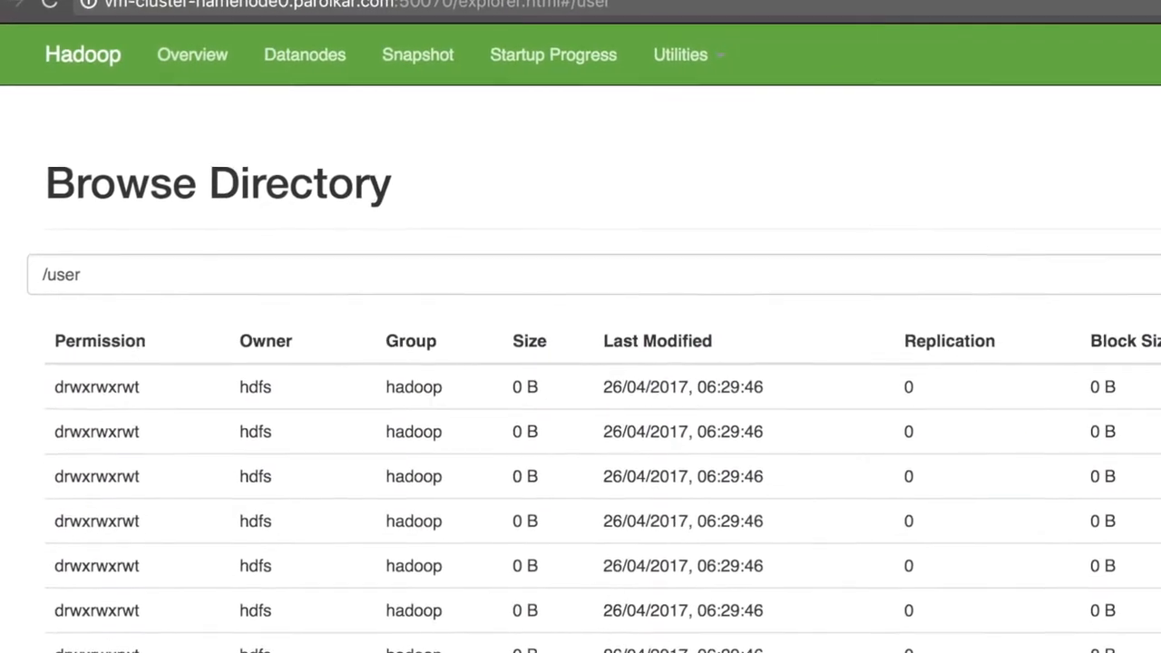
scroll(1026, 544, down, 2)
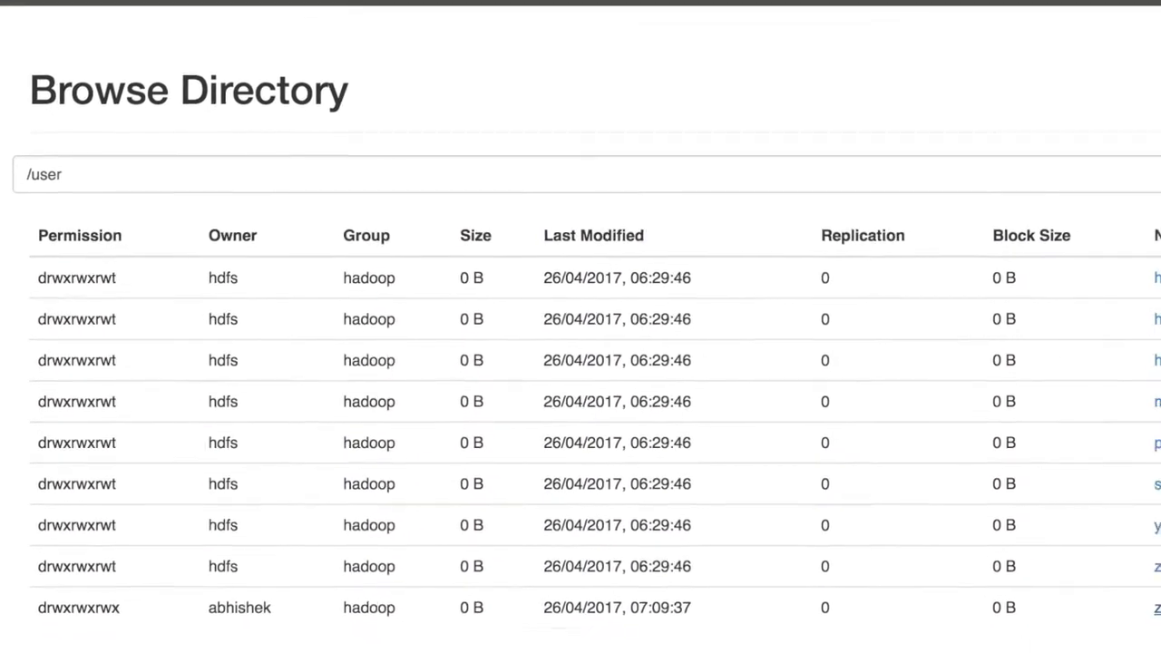
click(1141, 590)
drag(161, 322, 357, 360)
click(883, 412)
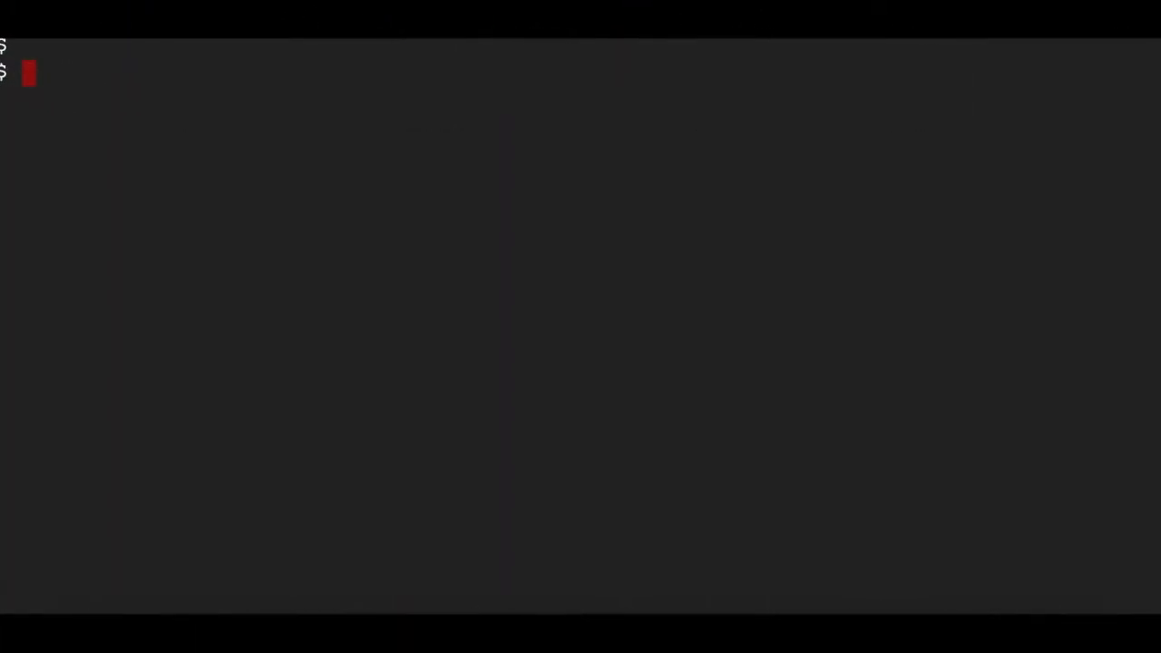
- Run 'hadoop fs -ls' on the zoomdata HDFS folder and copy a government CSV file name
text(hadoop fs -ls hdfs://vm-cluster-namenode0.parolkar.com:8020/user/zoomdata 2>/dev/null)
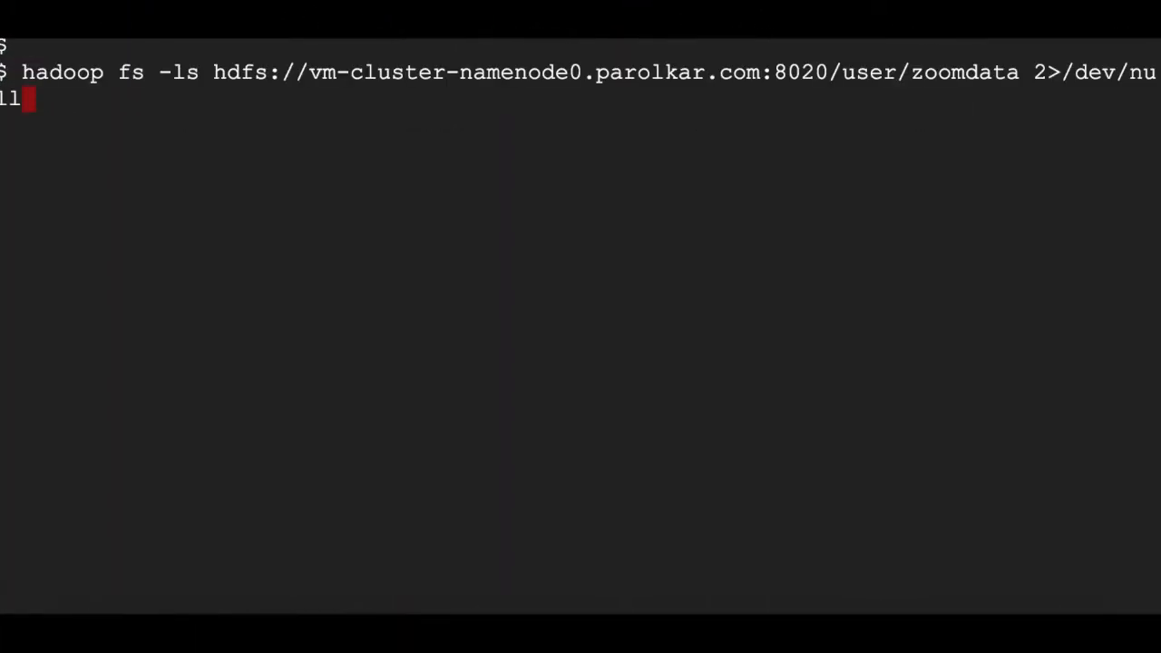
key(Return)
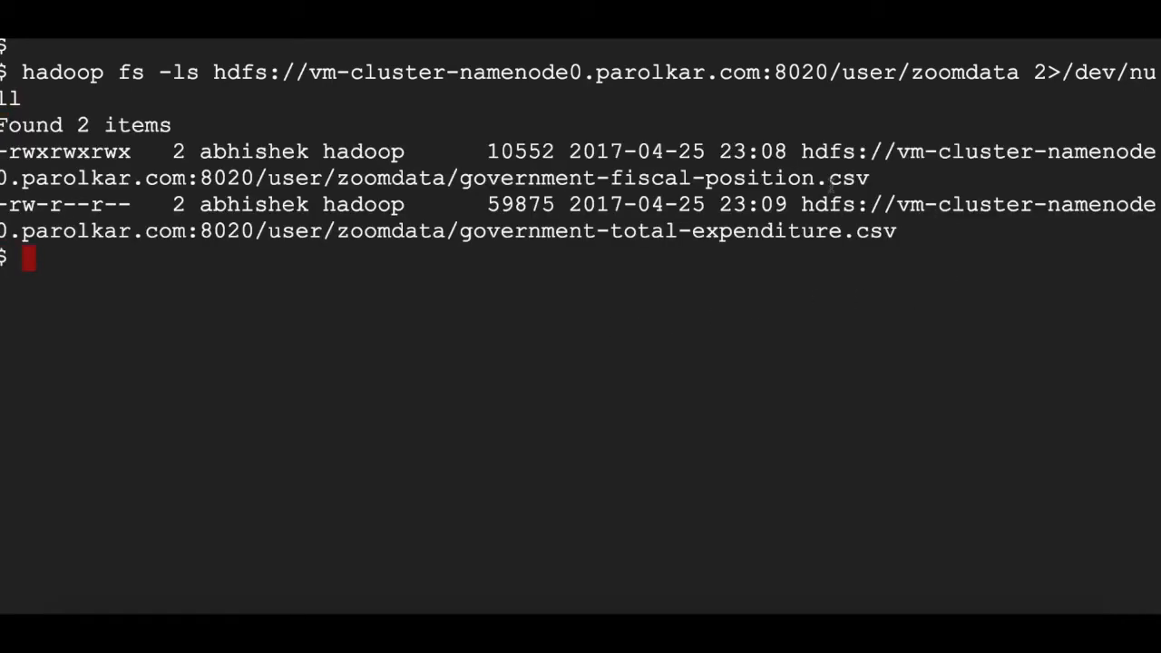
drag(461, 179, 873, 178)
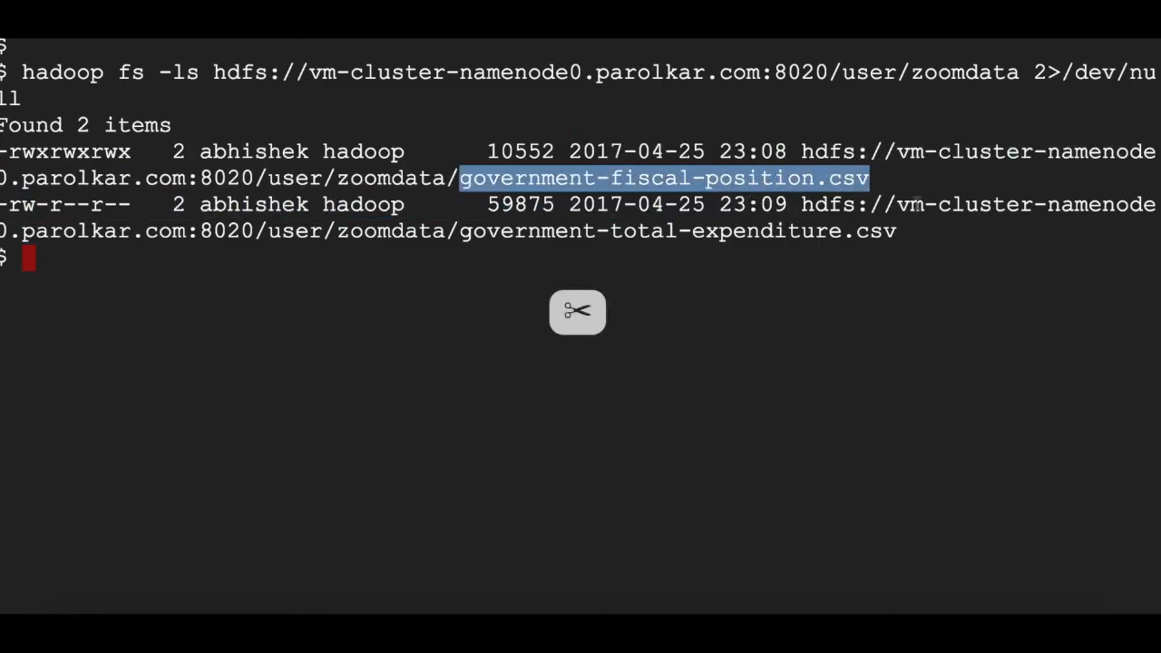
drag(897, 230, 459, 231)
click(511, 238)
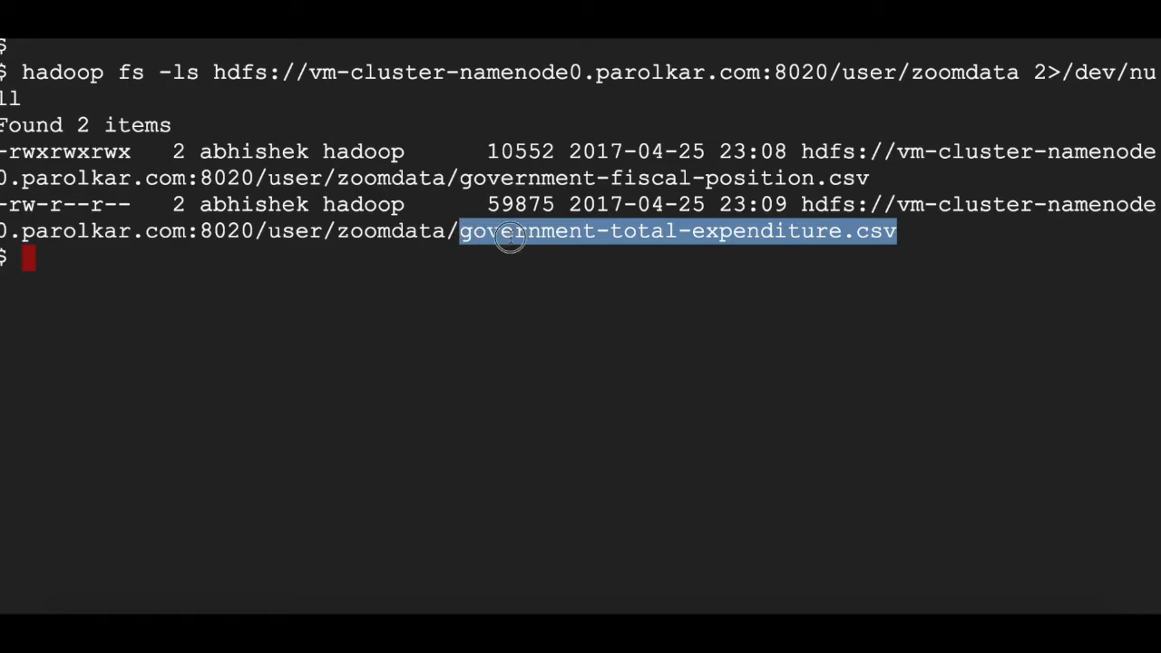
click(446, 314)
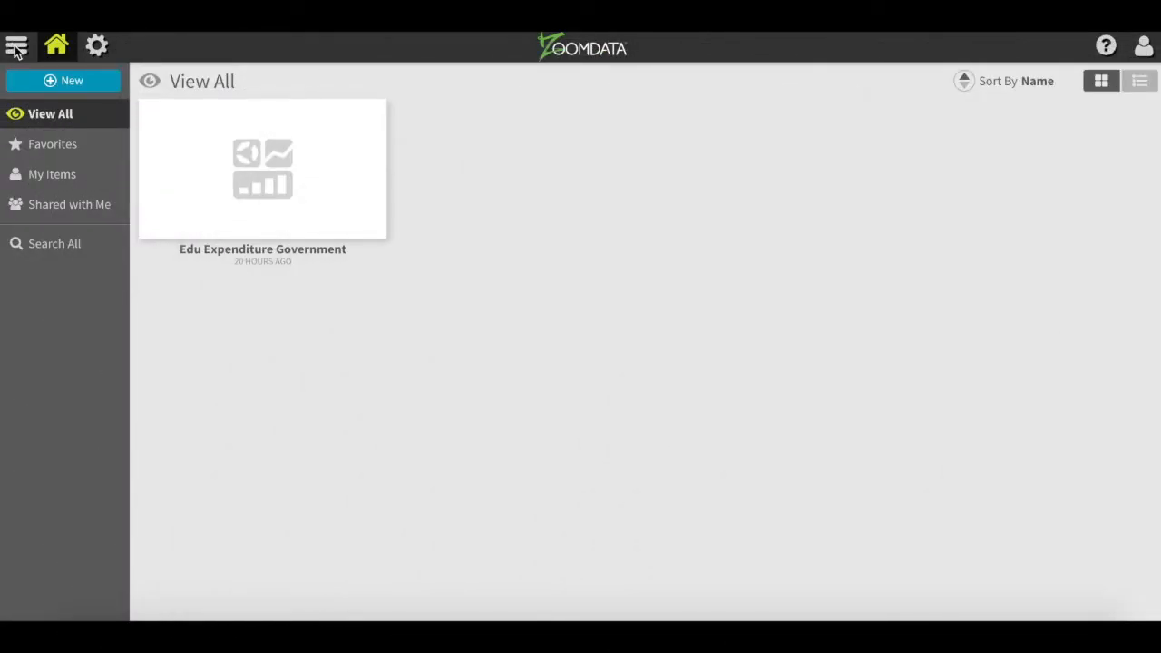
- Start a new HDFS data source, keeping its default name, and continue to the file settings
click(49, 81)
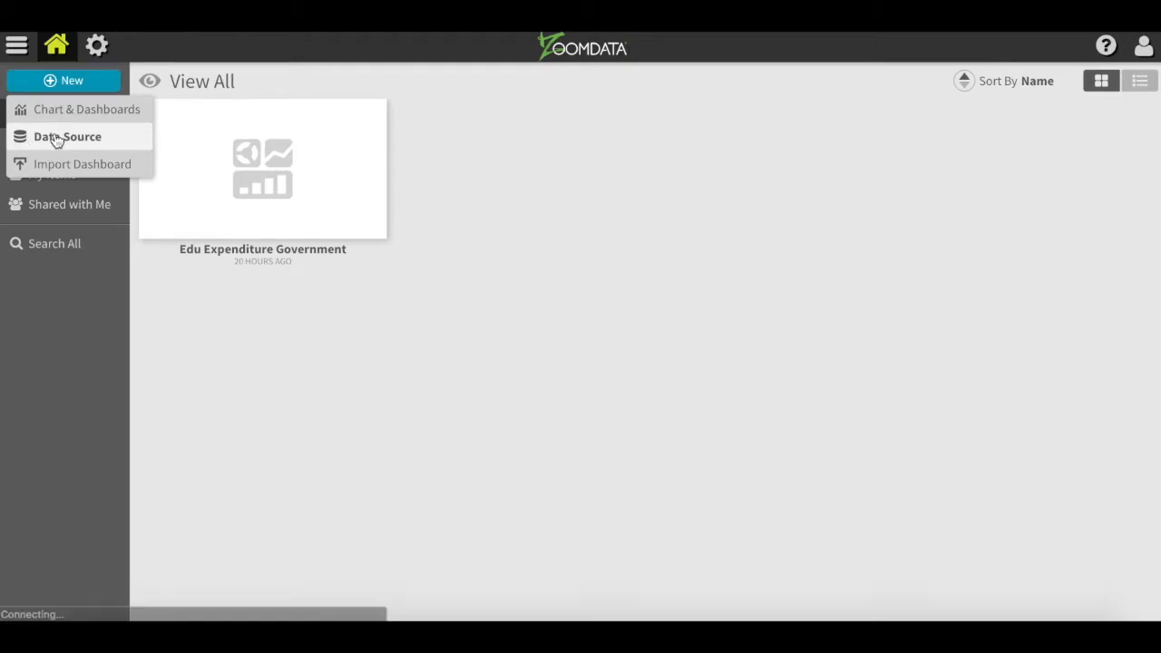
click(56, 138)
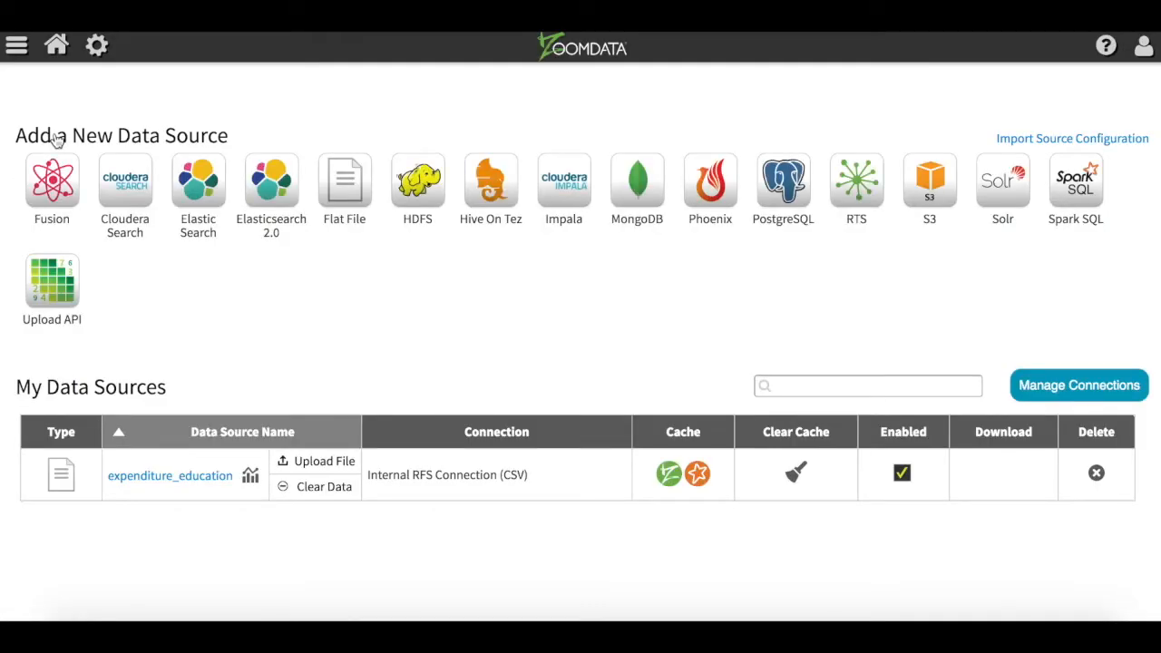
click(420, 196)
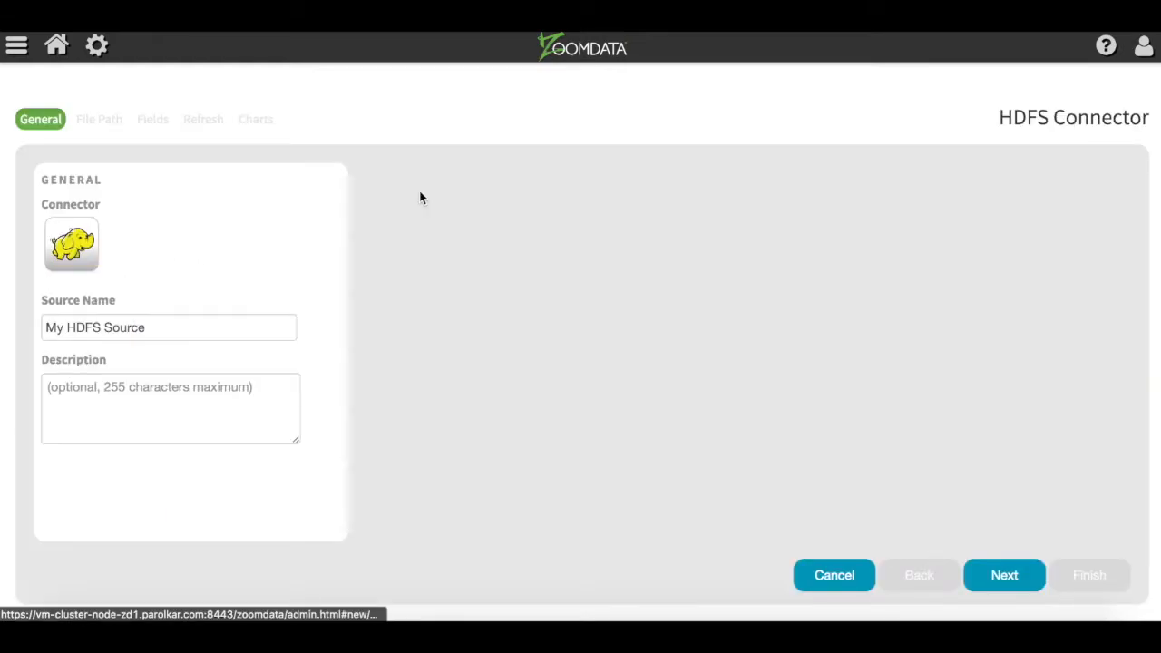
double_click(188, 323)
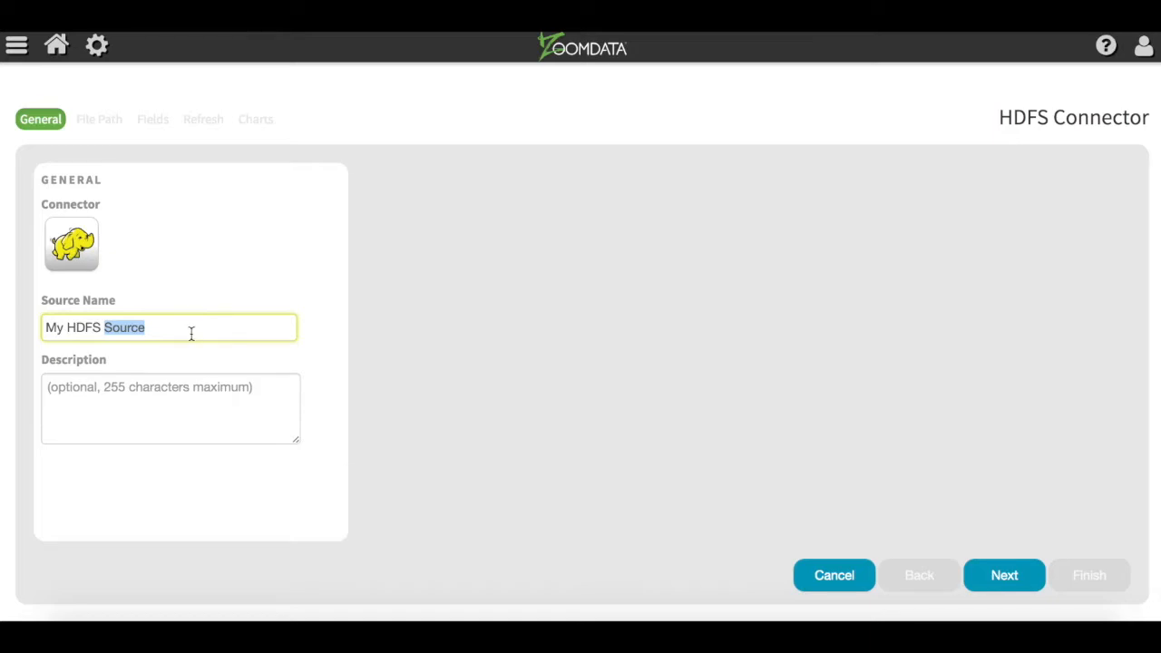
click(209, 332)
click(1005, 580)
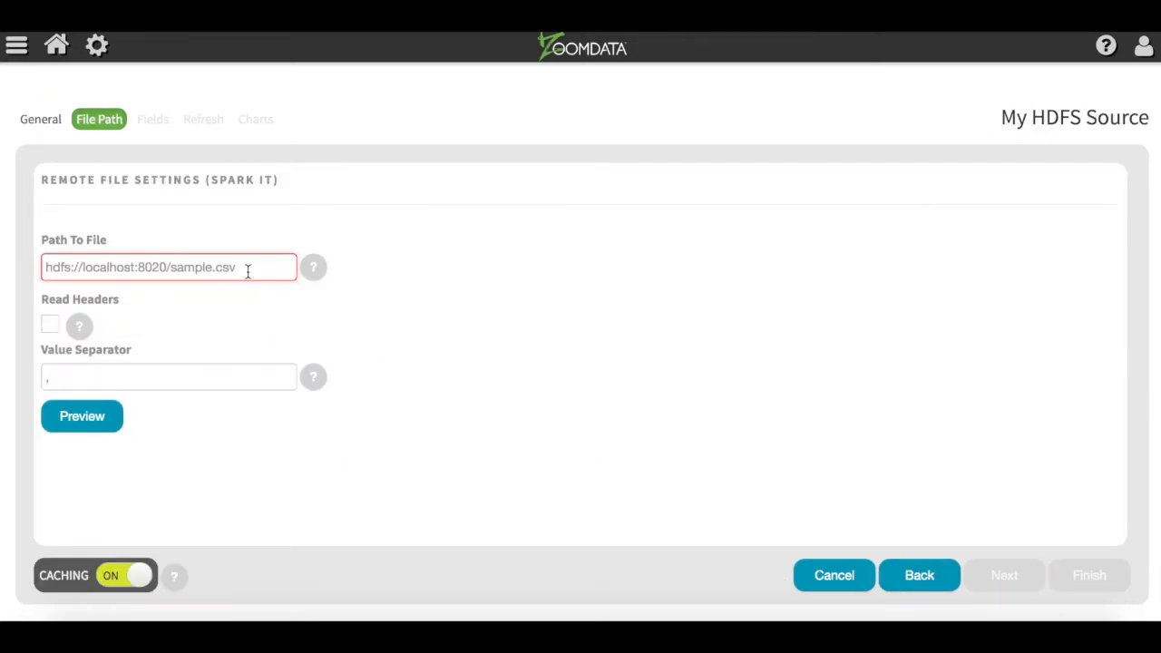
- Paste the government-fiscal-position.csv HDFS path, enable Read Headers, and preview the data
click(248, 264)
key(ctrl+v)
click(120, 267)
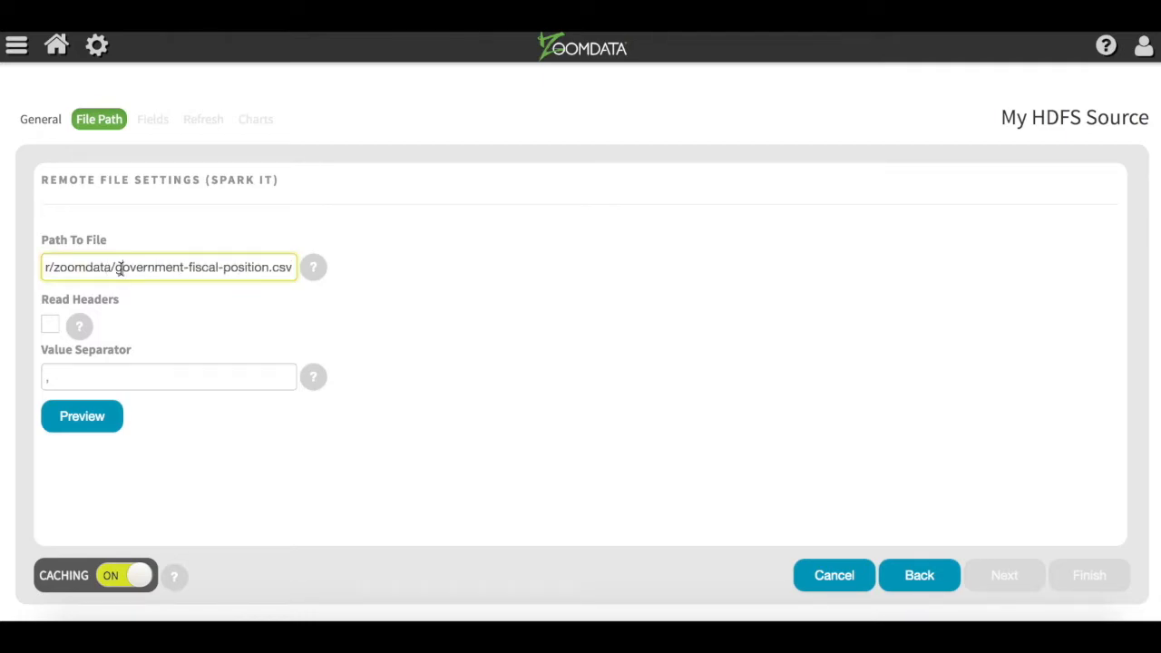
key(Left)
key(Left)
key(Left)
key(Left)
key(Left)
key(Left)
key(Left)
key(Left)
key(Left)
key(Left)
key(Left)
key(Left)
key(Left)
key(Left)
key(Left)
key(Left)
key(Left)
key(Left)
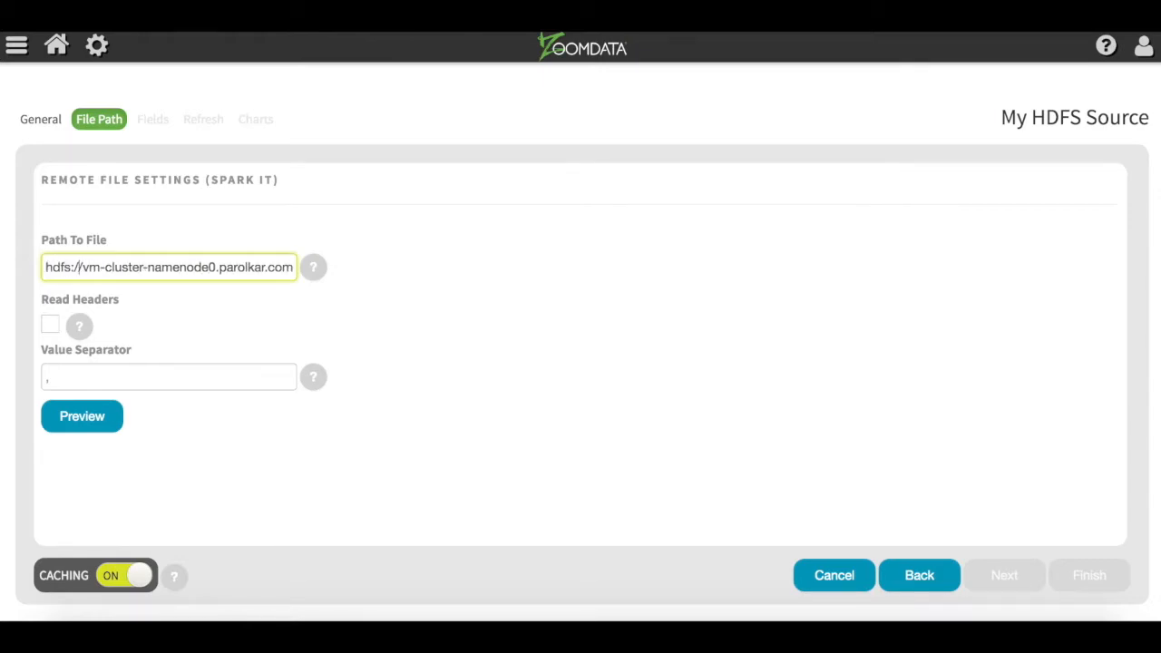
click(51, 329)
click(79, 371)
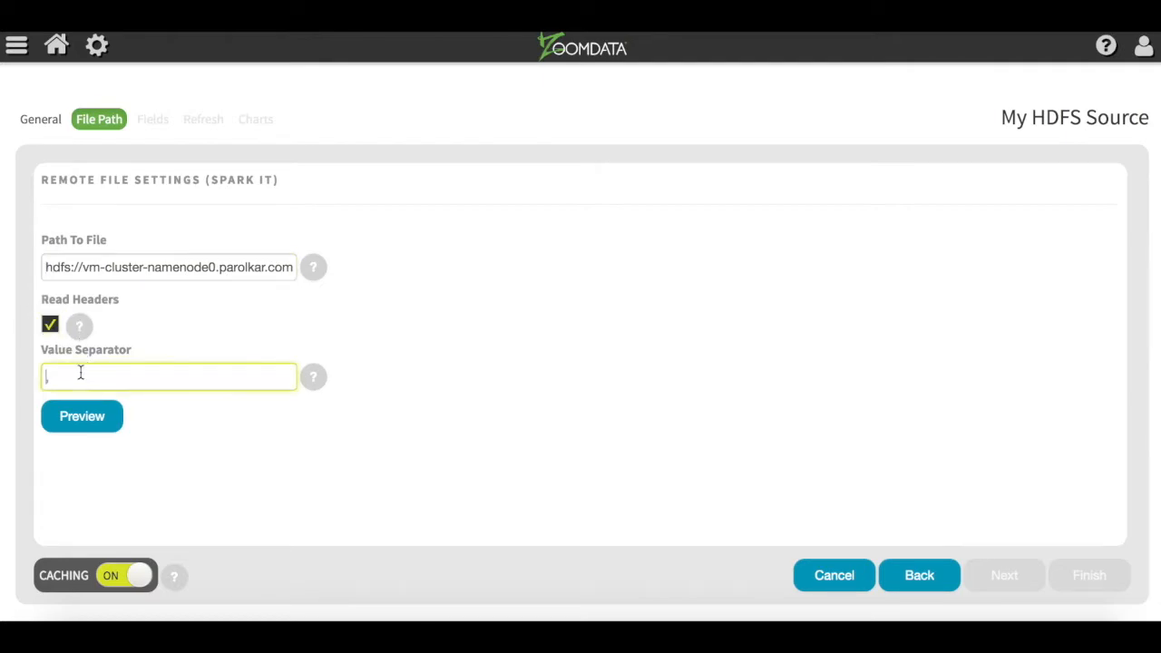
click(89, 423)
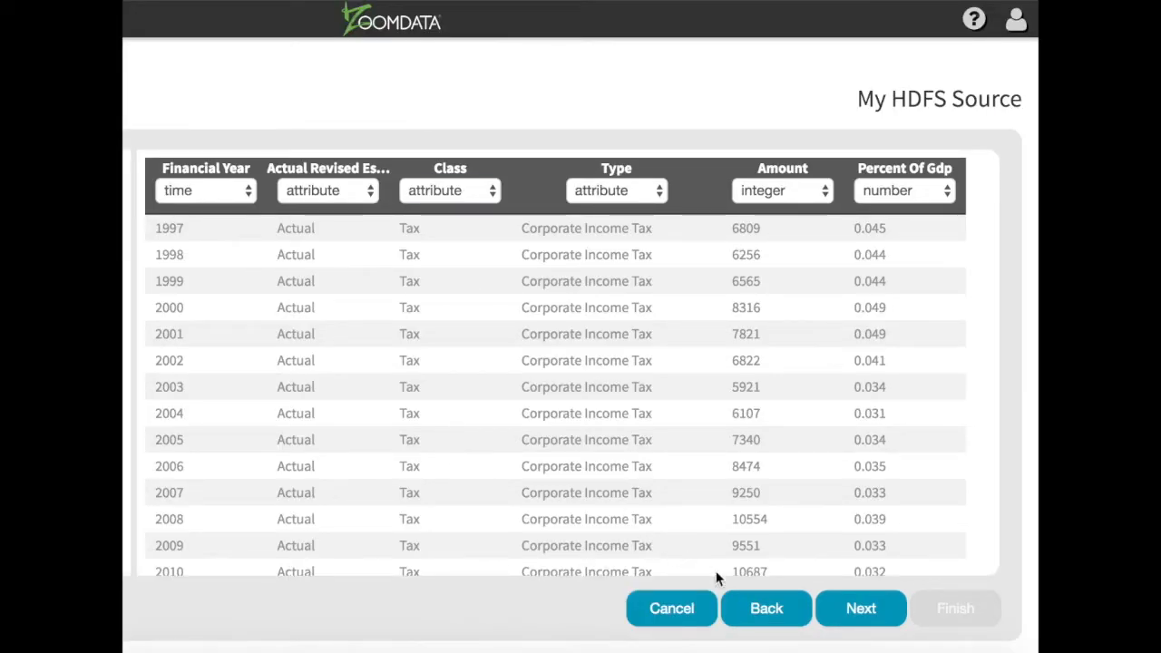
- Accept the detected fields, with financial_year as a yyyy time field, and continue to Refresh
click(862, 610)
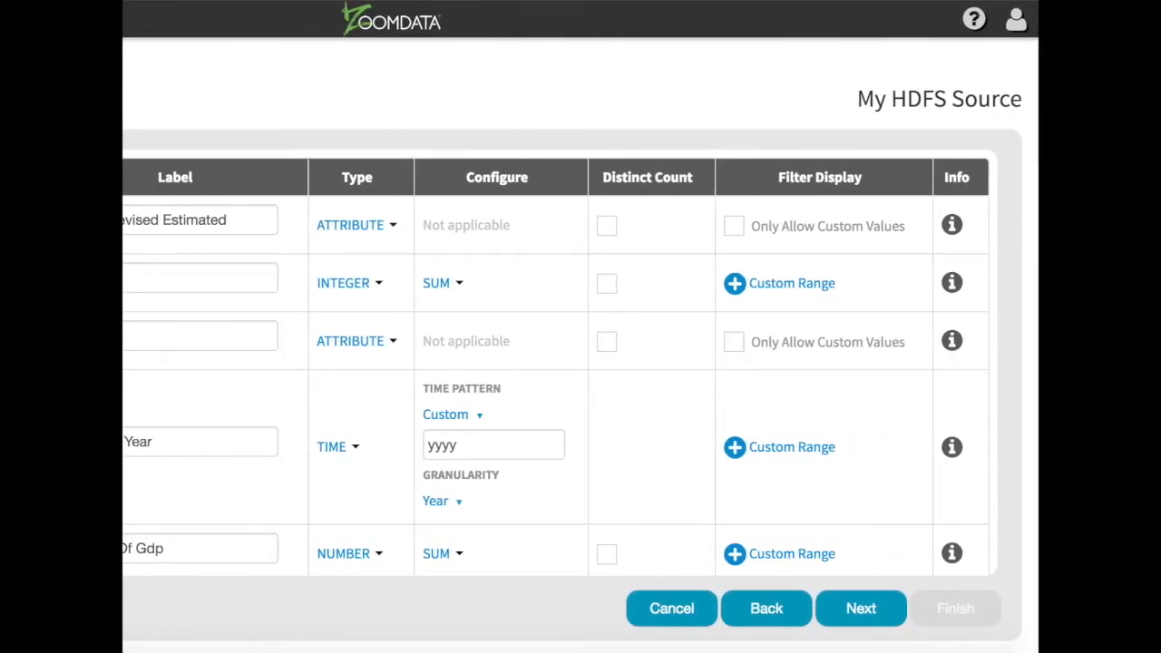
click(871, 617)
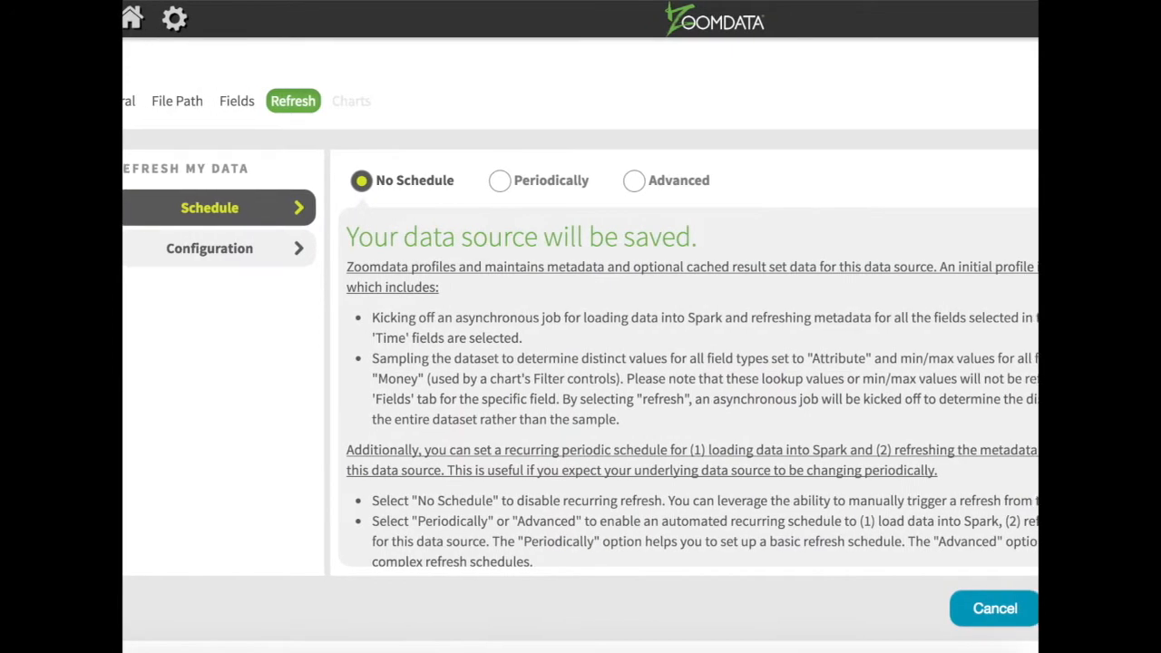
- Review the Periodically and Advanced refresh schedule options for My HDFS Source
click(432, 180)
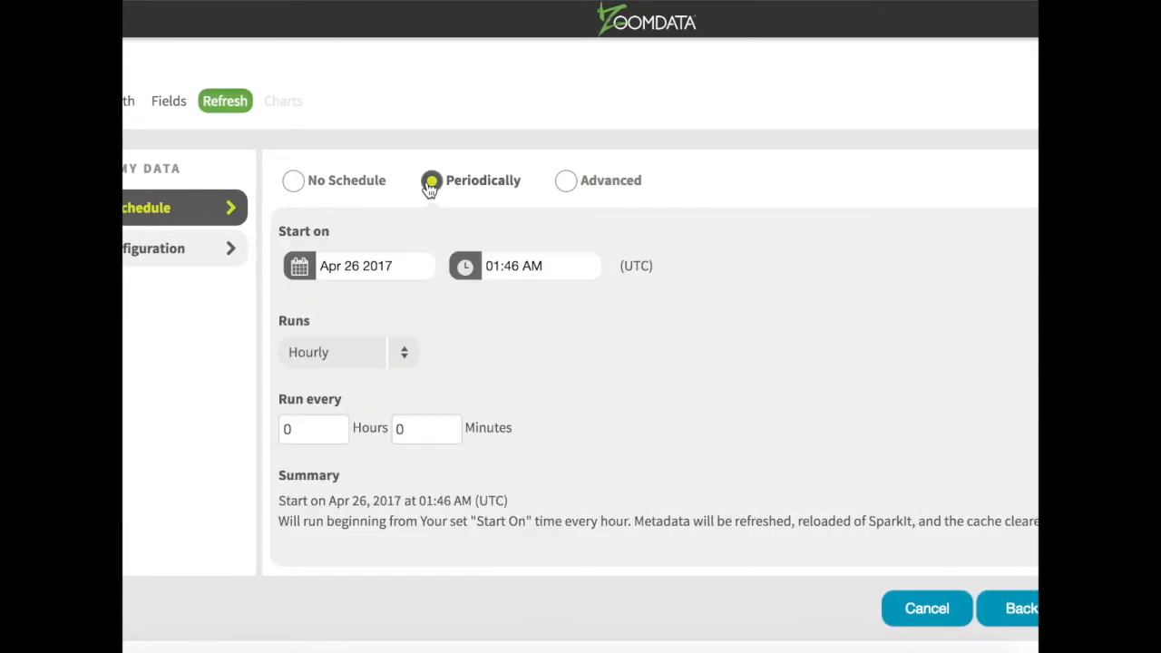
click(565, 189)
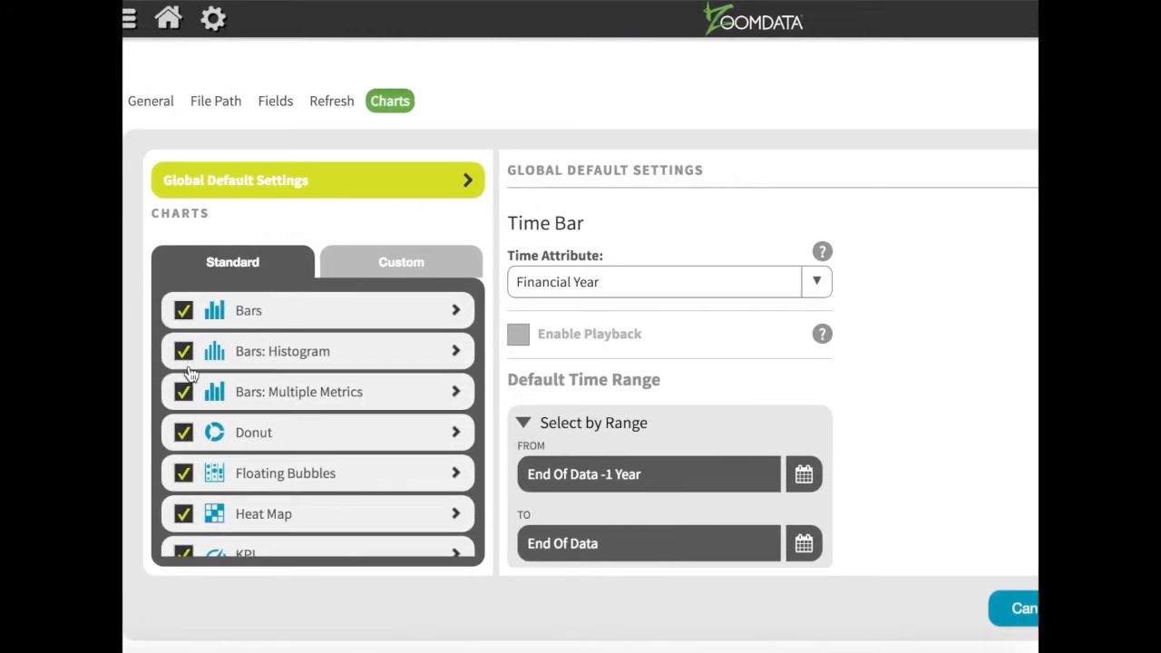
- Keep Donut enabled, review the Bars grouping settings, and finish saving My HDFS Source
click(182, 433)
click(182, 436)
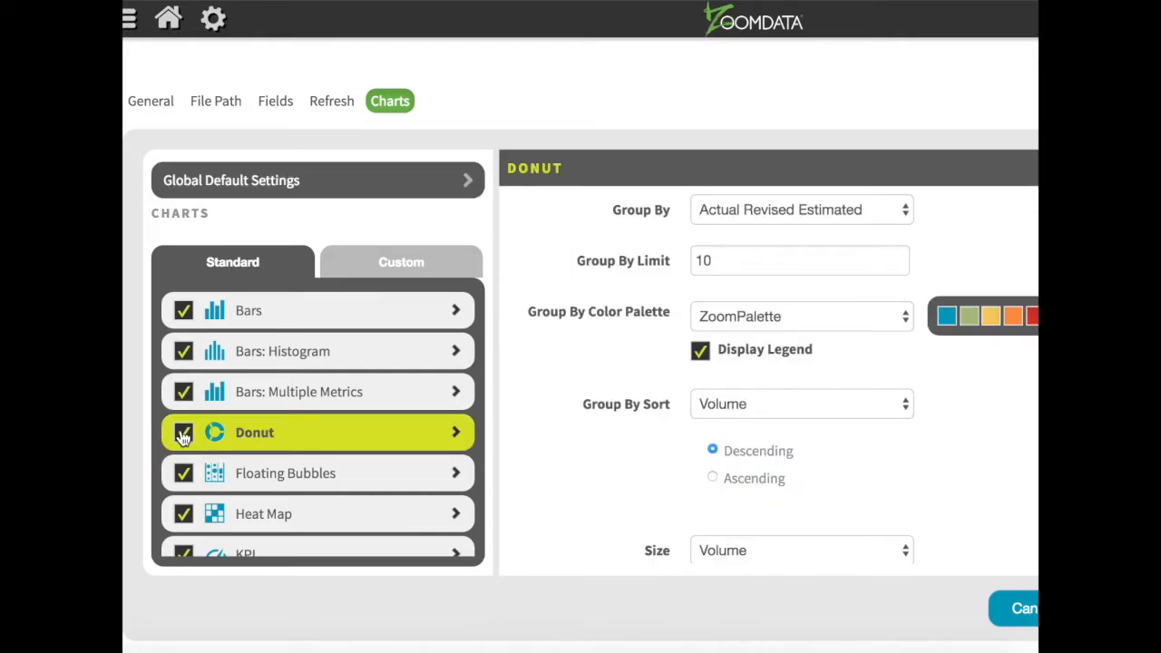
click(301, 312)
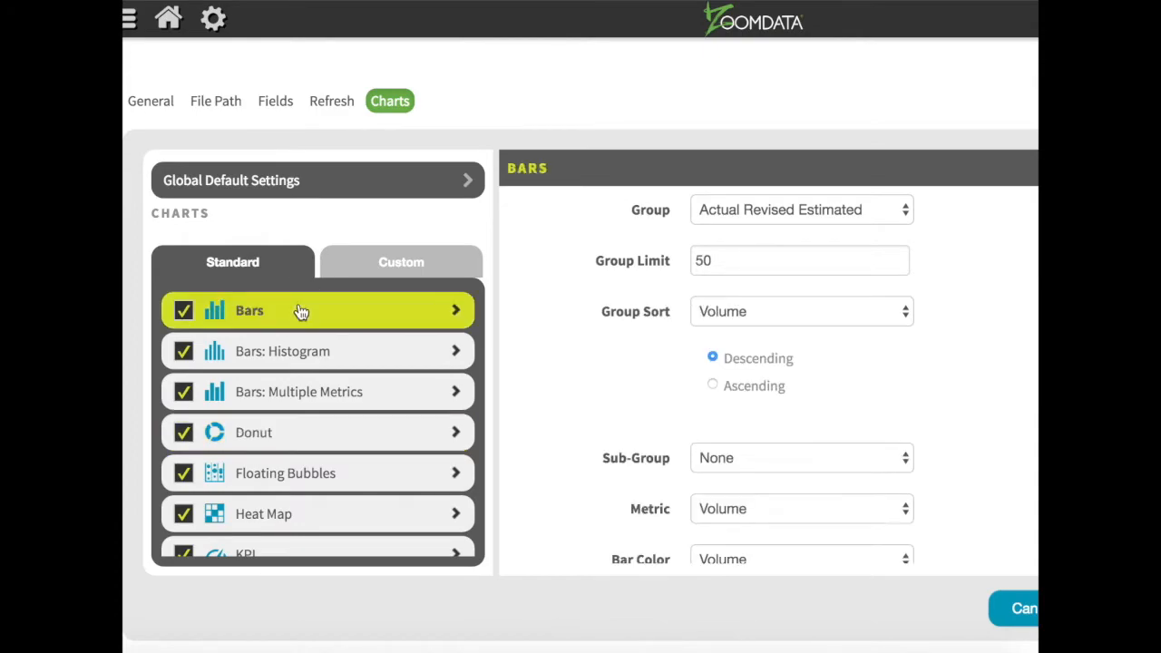
click(870, 212)
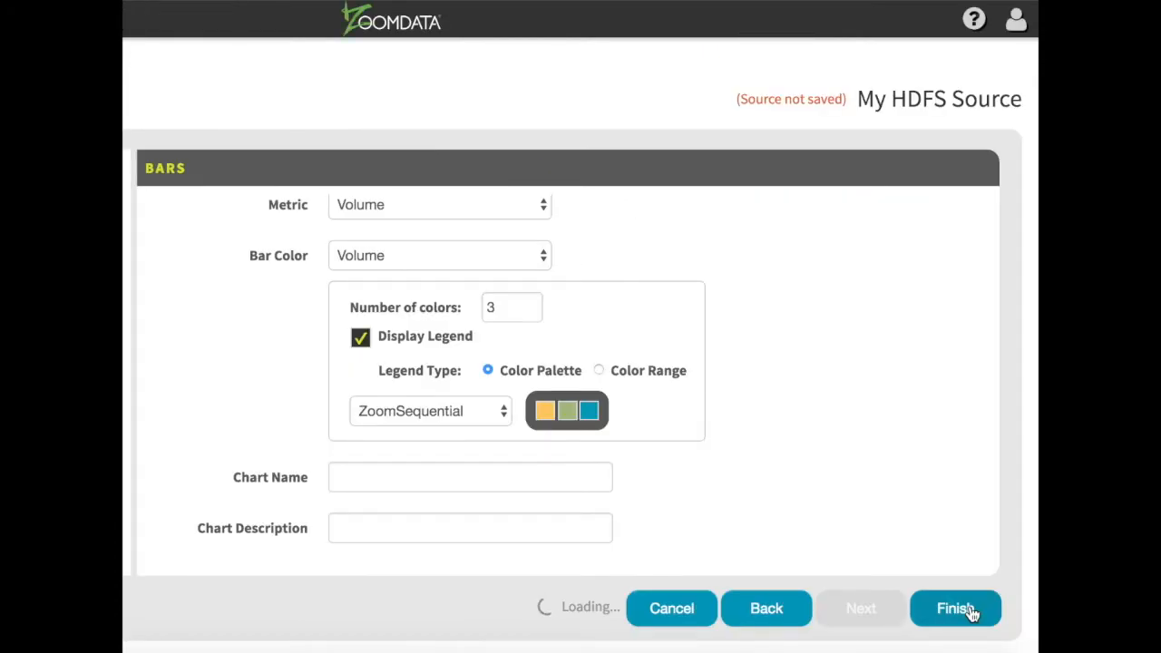
click(954, 609)
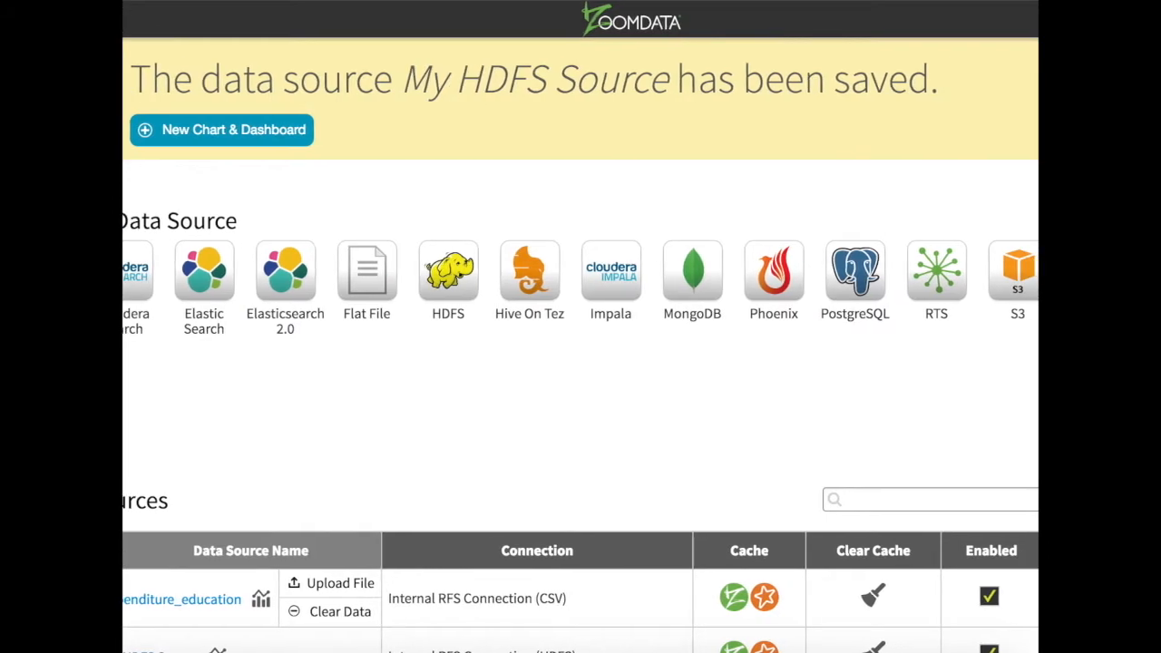
- Create a Bars chart from My HDFS Source showing Tax near 22 and Fees and Charges near 4
click(224, 137)
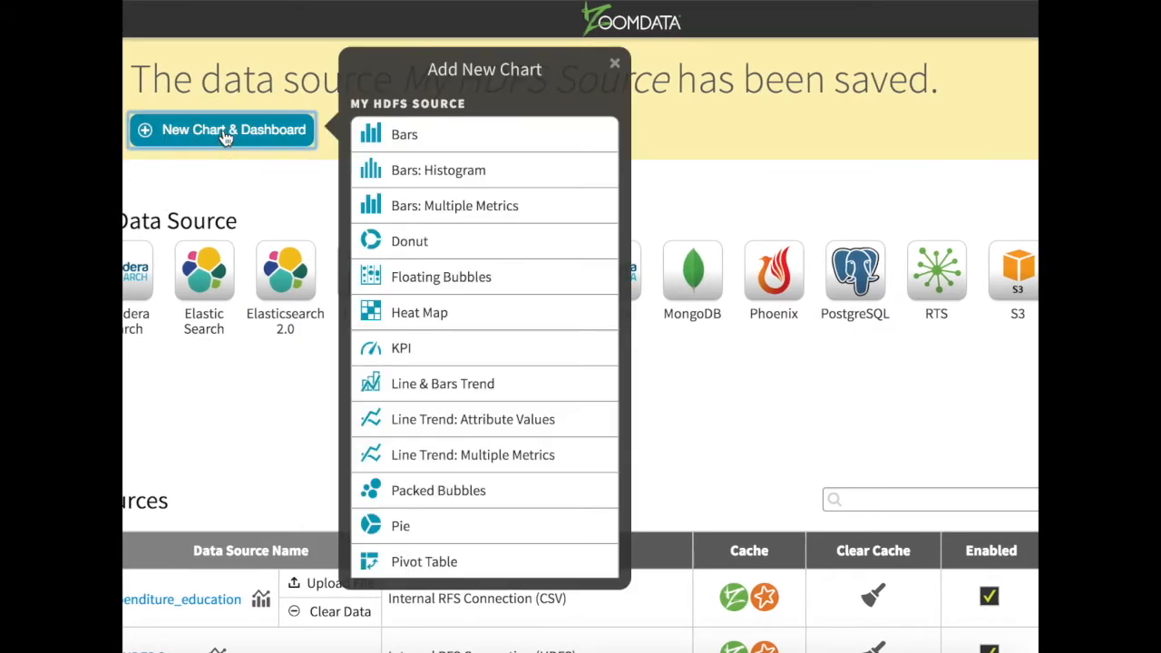
click(395, 136)
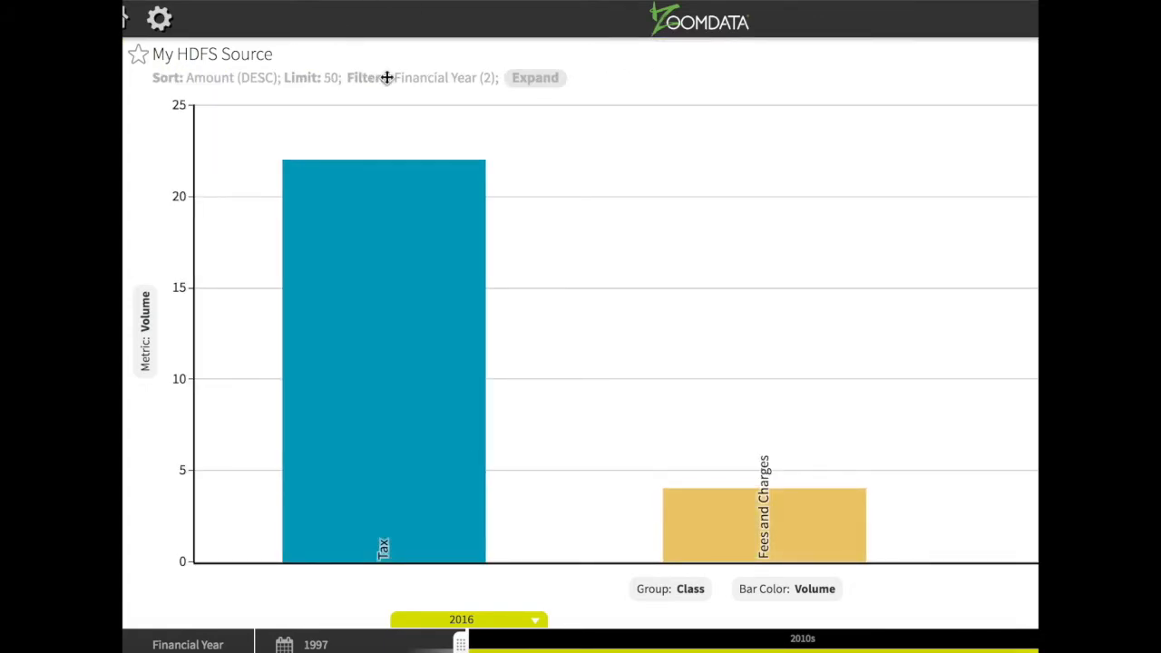
- Close the Filters panel, save the chart as Dashboard1, and return to the home page
mouse_move(420, 428)
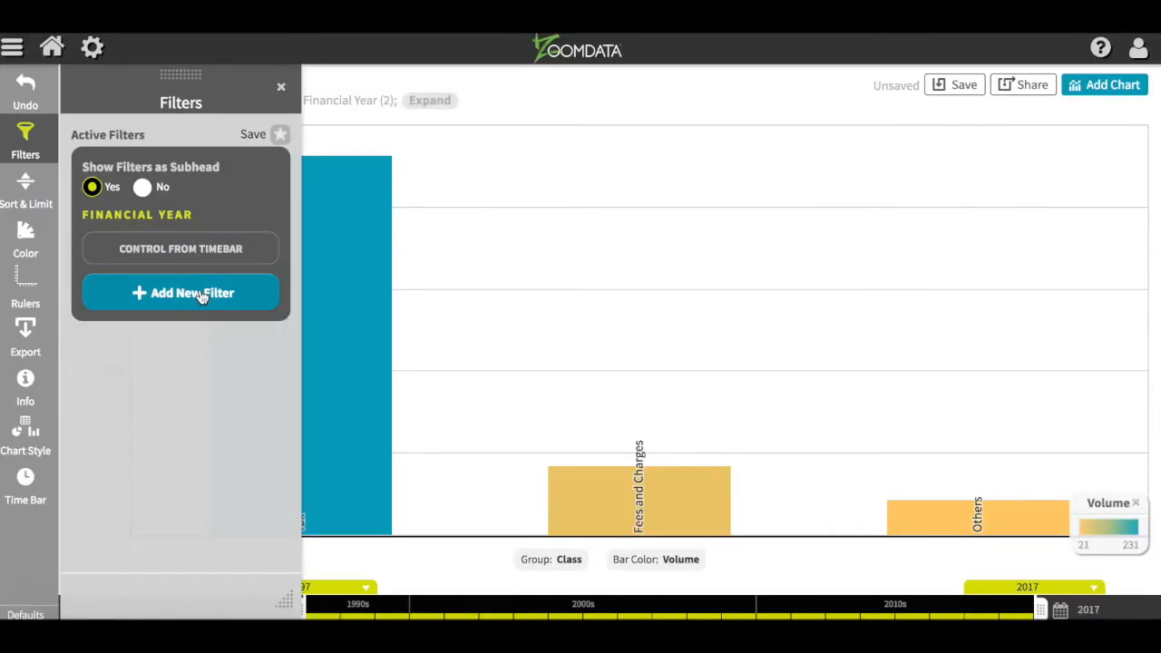
click(282, 87)
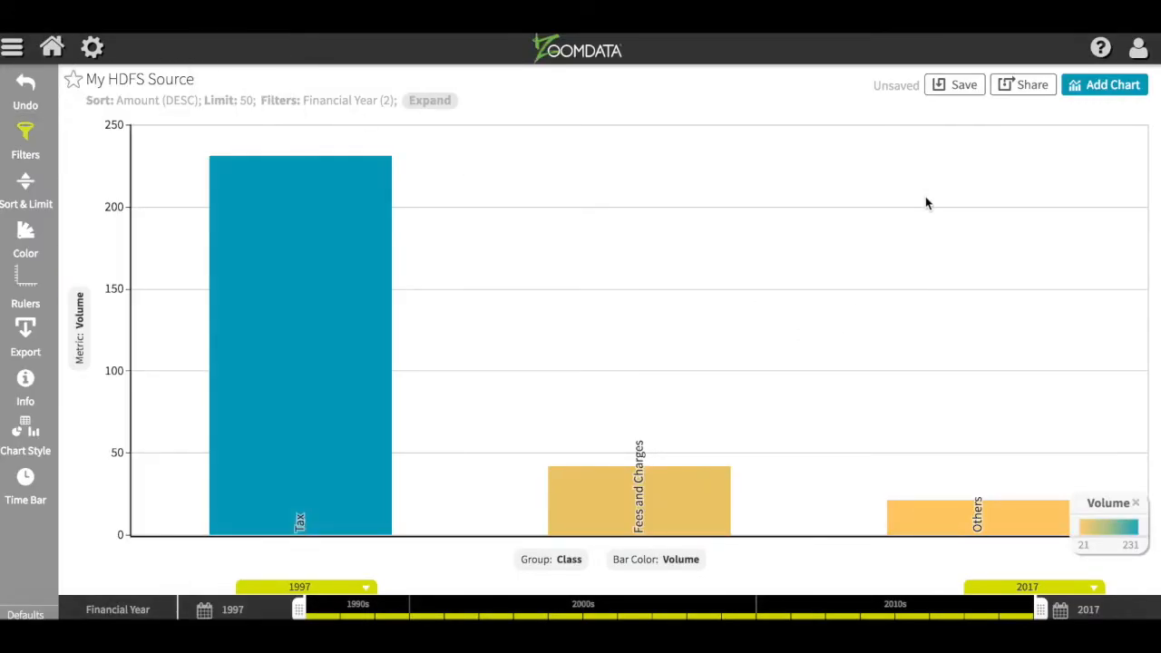
click(962, 85)
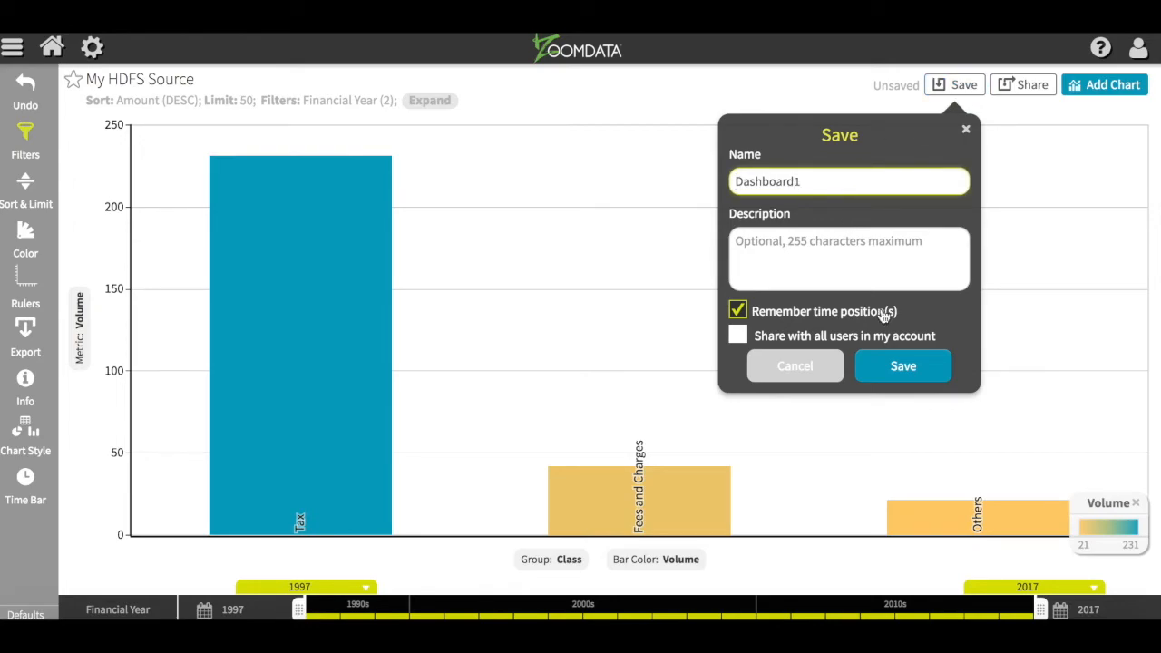
click(903, 366)
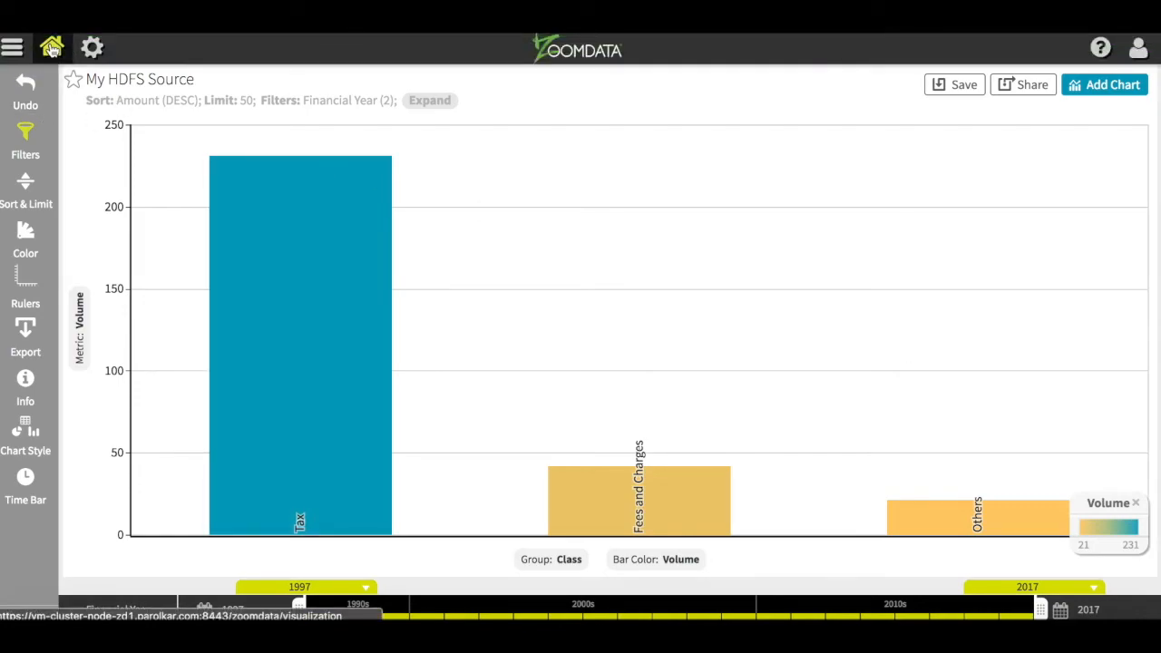
click(52, 48)
mouse_move(329, 166)
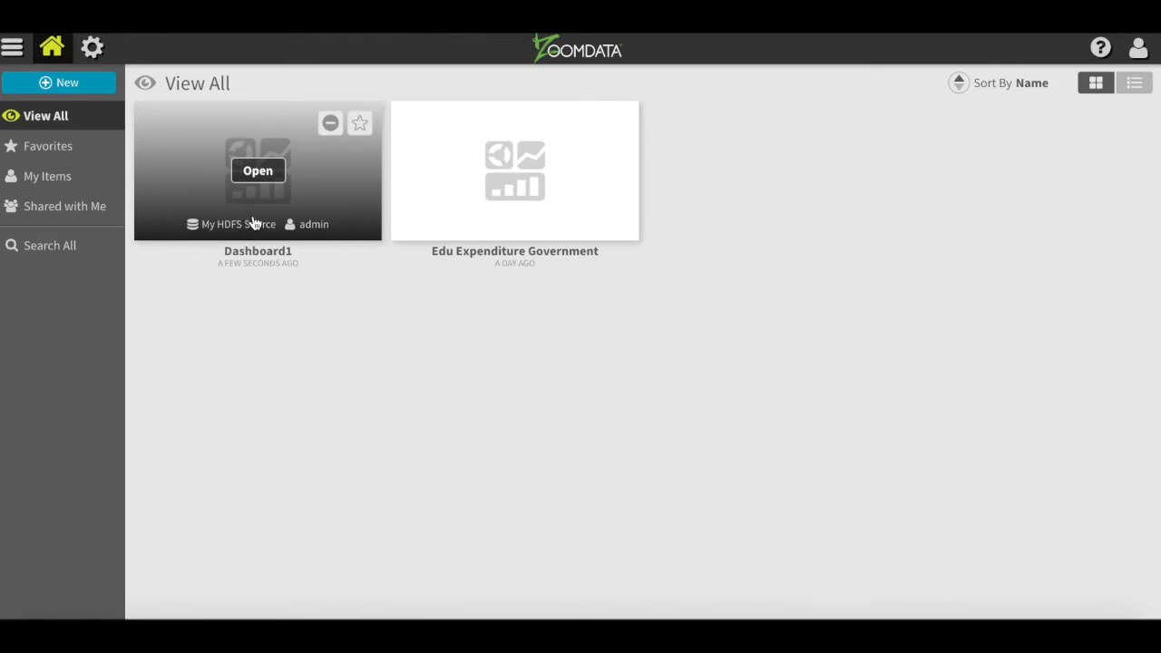
mouse_move(510, 182)
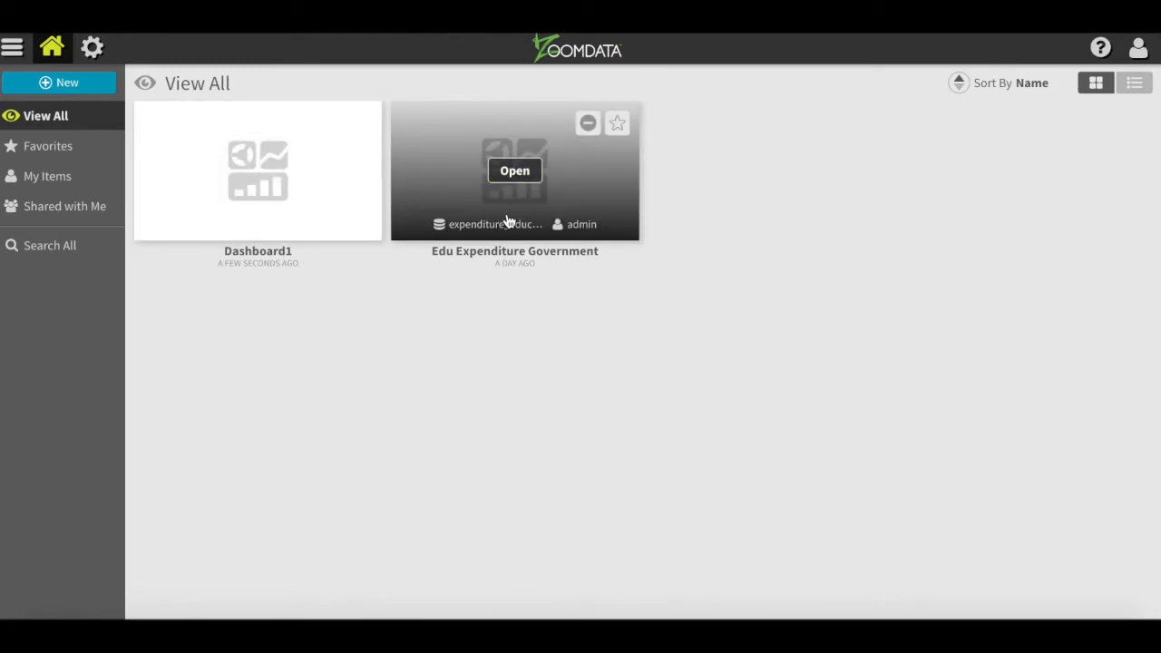
click(562, 188)
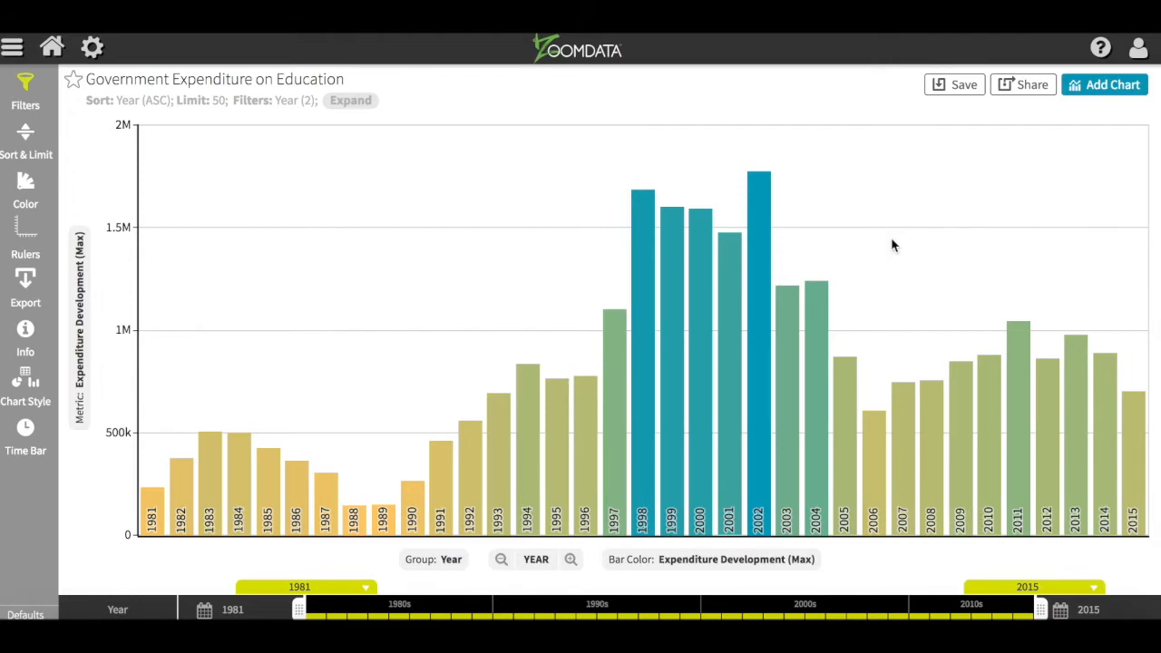
click(11, 46)
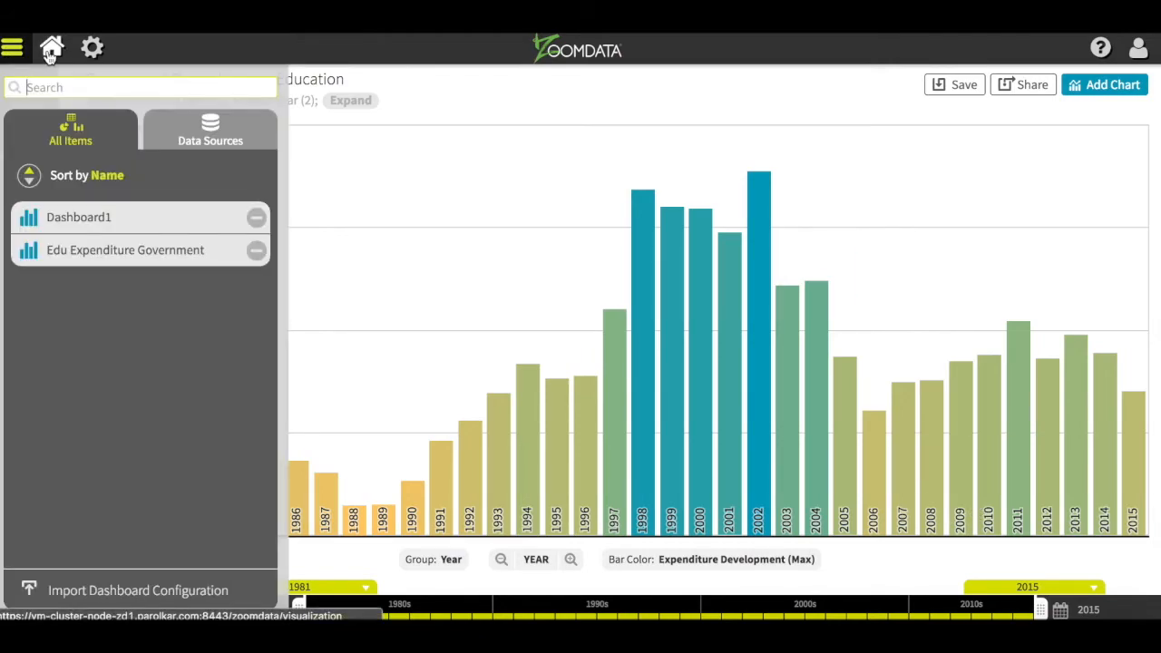
click(50, 52)
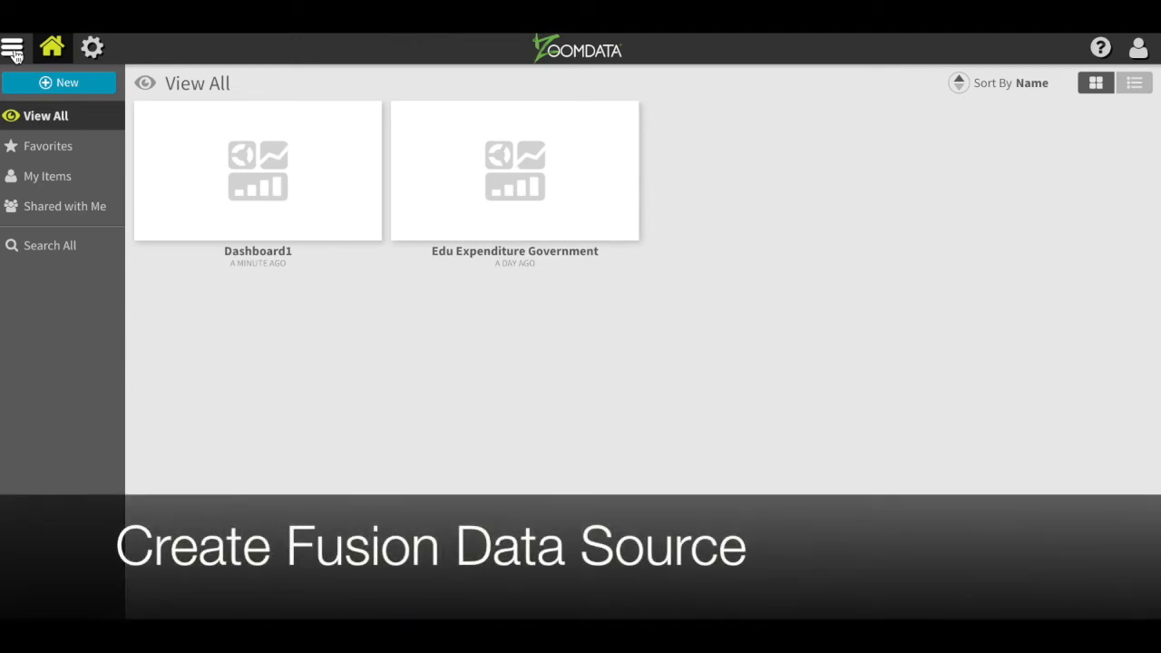
- Begin a new Fusion data source named My FUSION Source and continue past the General step
click(65, 88)
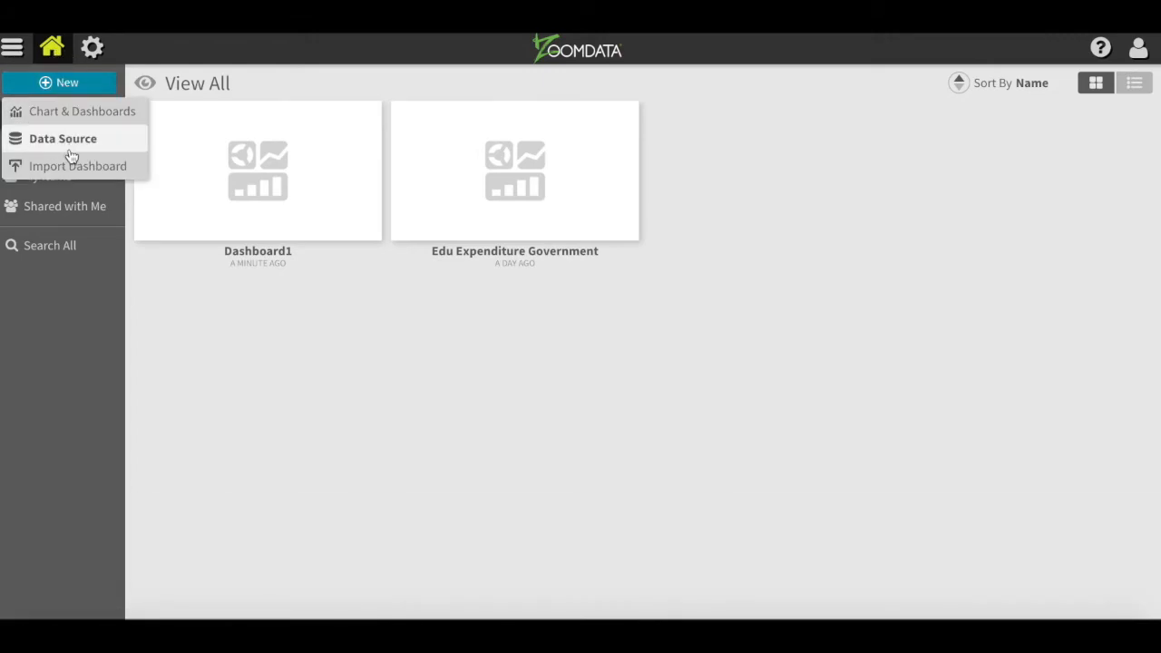
click(65, 139)
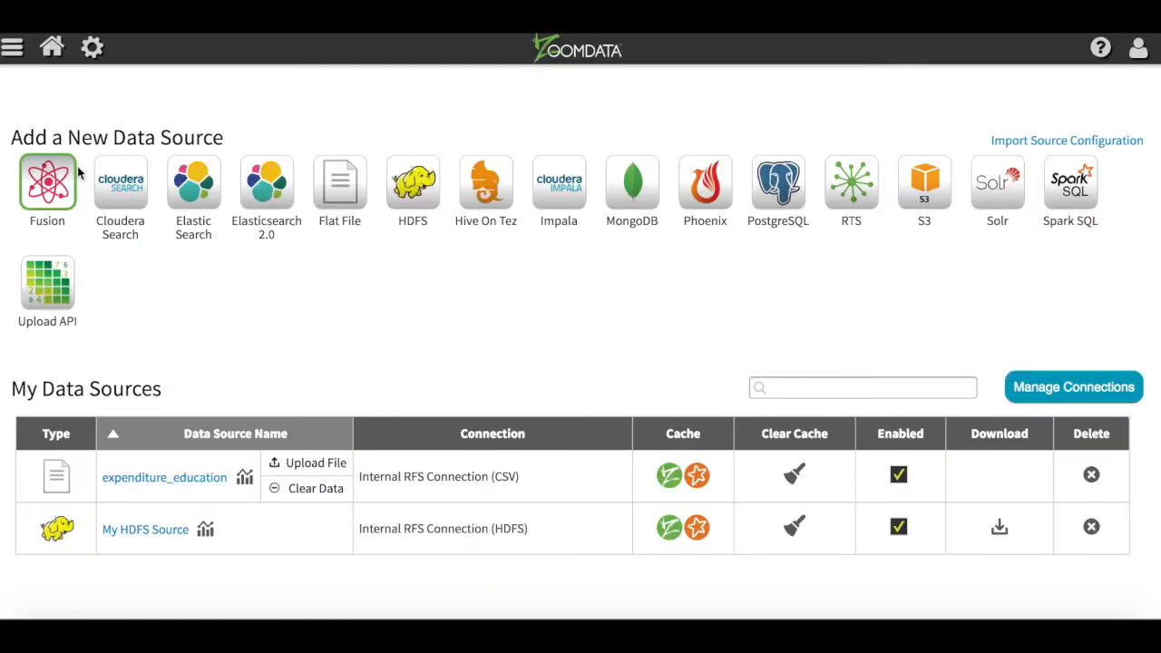
click(52, 181)
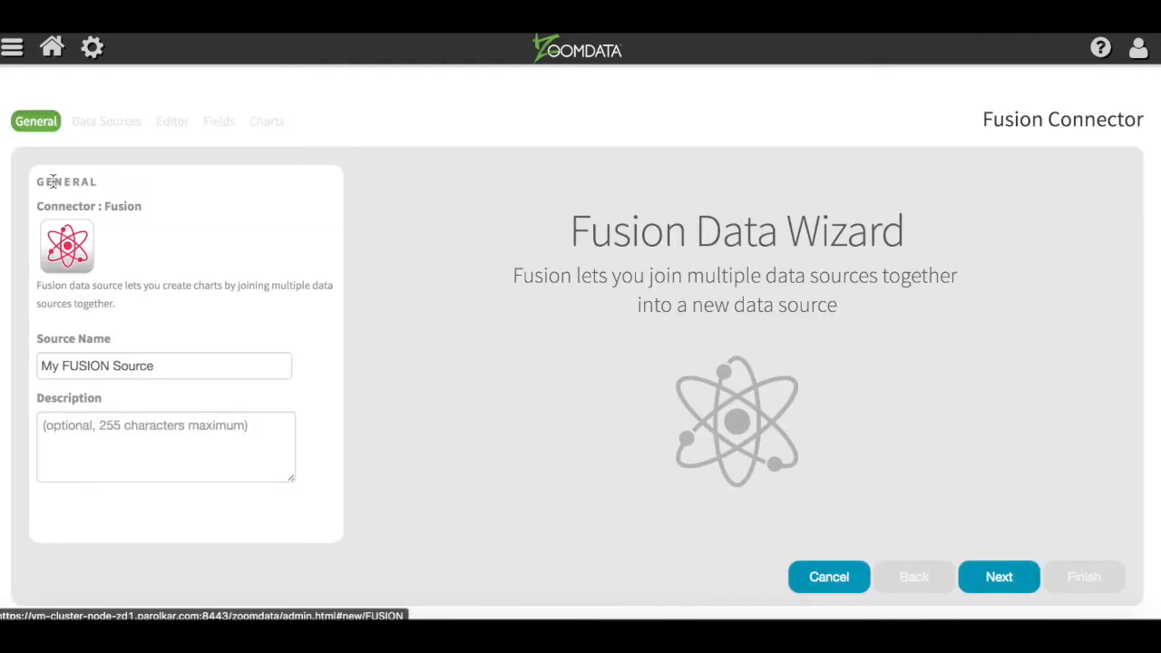
click(1012, 579)
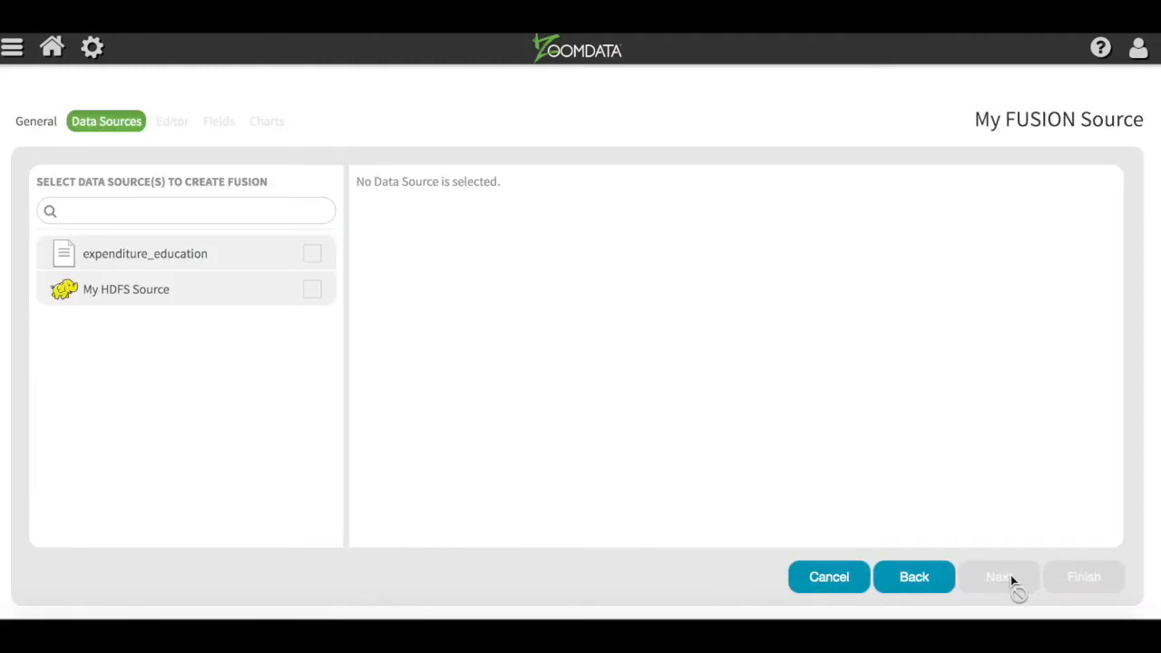
- Select expenditure_education and My HDFS Source for the fusion and continue to the Editor
click(311, 257)
click(314, 291)
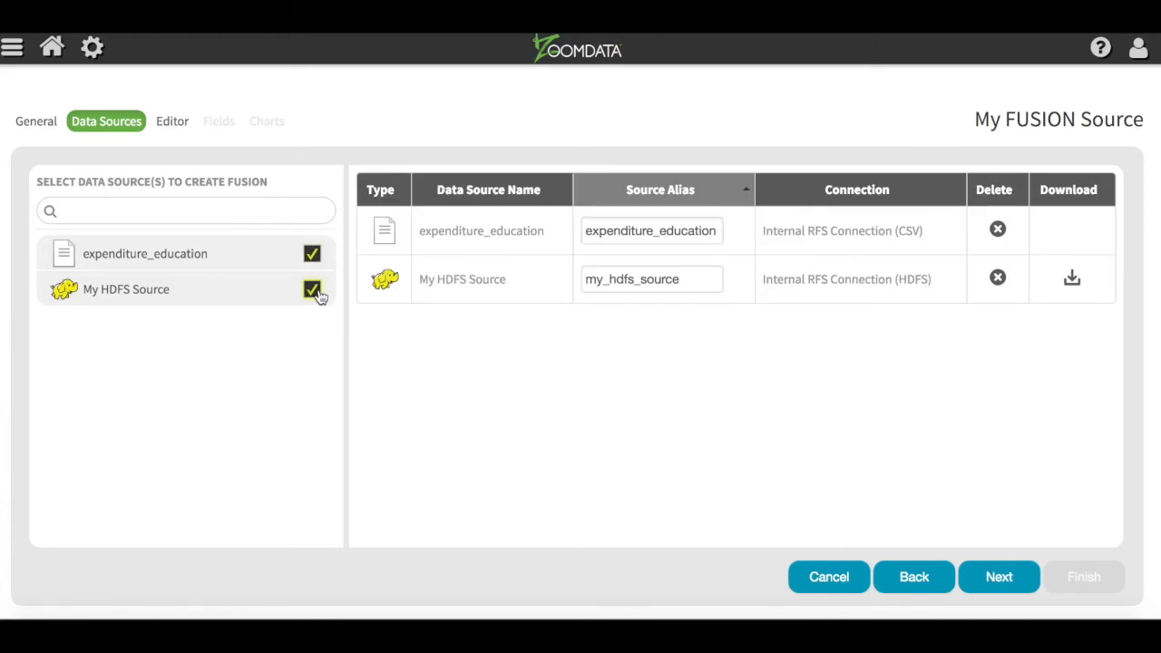
click(1011, 581)
scroll(248, 497, down, 2)
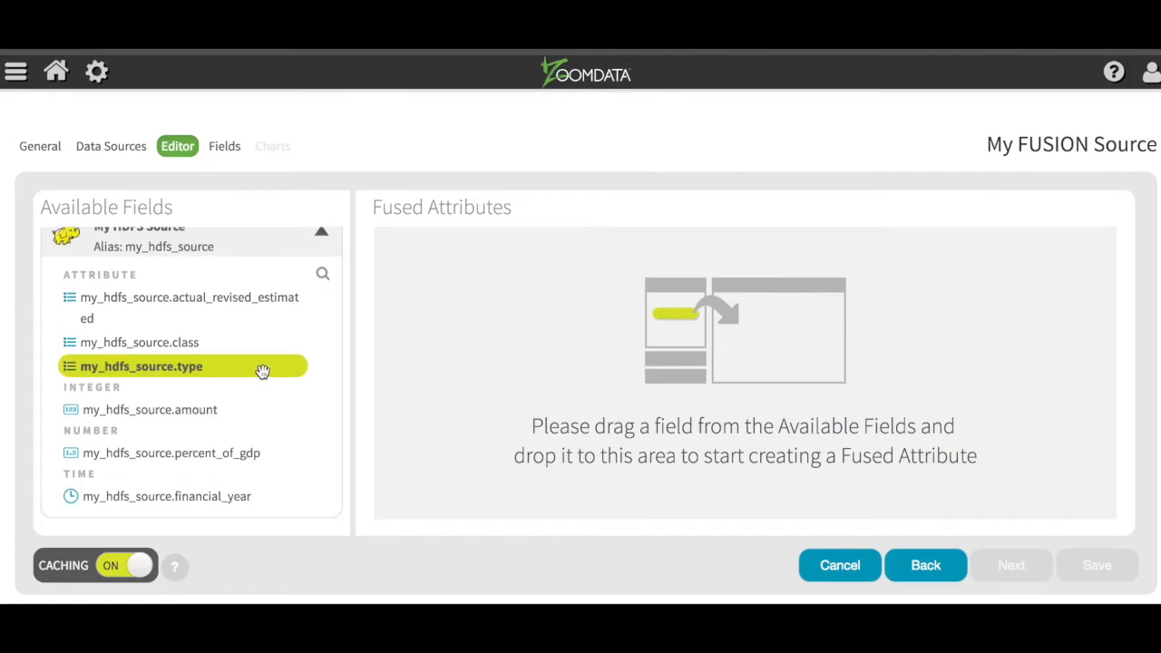
- Create a financial_year fused attribute from My HDFS Source's financial_year field
scroll(261, 372, up, 2)
click(229, 257)
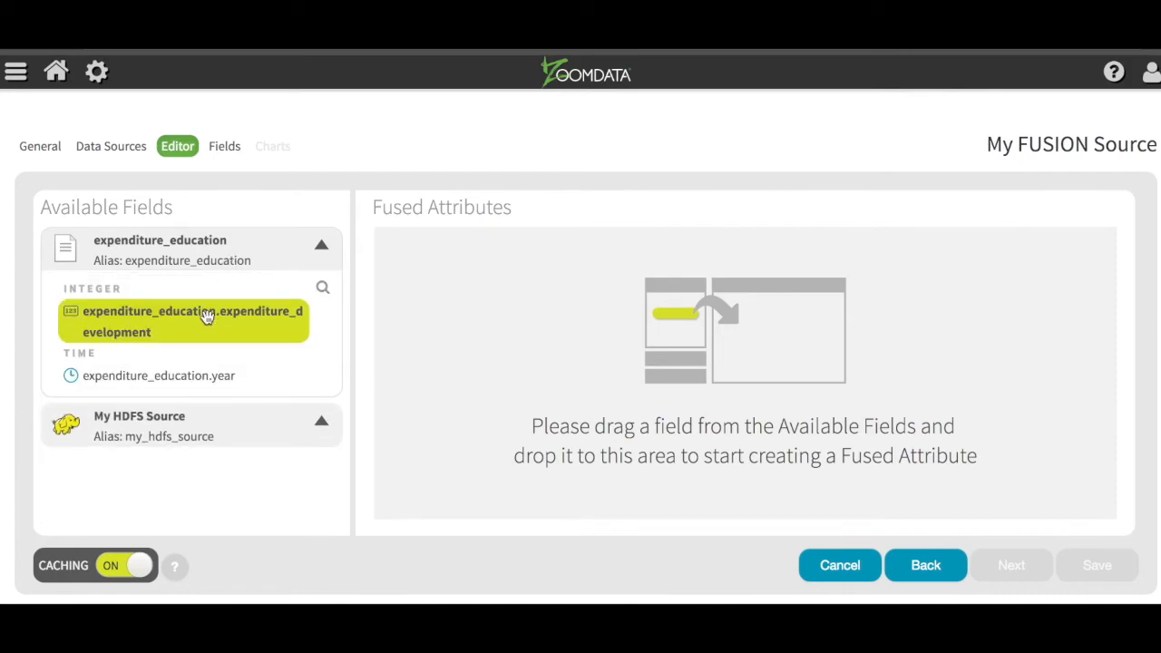
click(218, 427)
drag(223, 502, 633, 356)
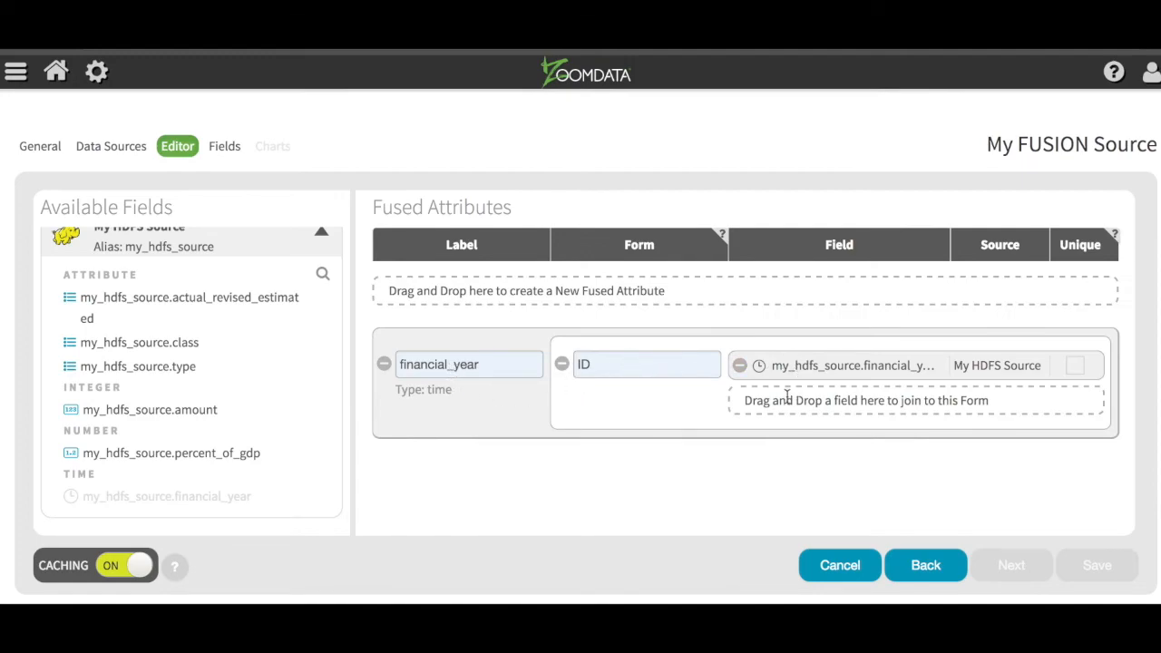
- Join expenditure_education.year into the financial_year fused attribute
scroll(293, 299, up, 2)
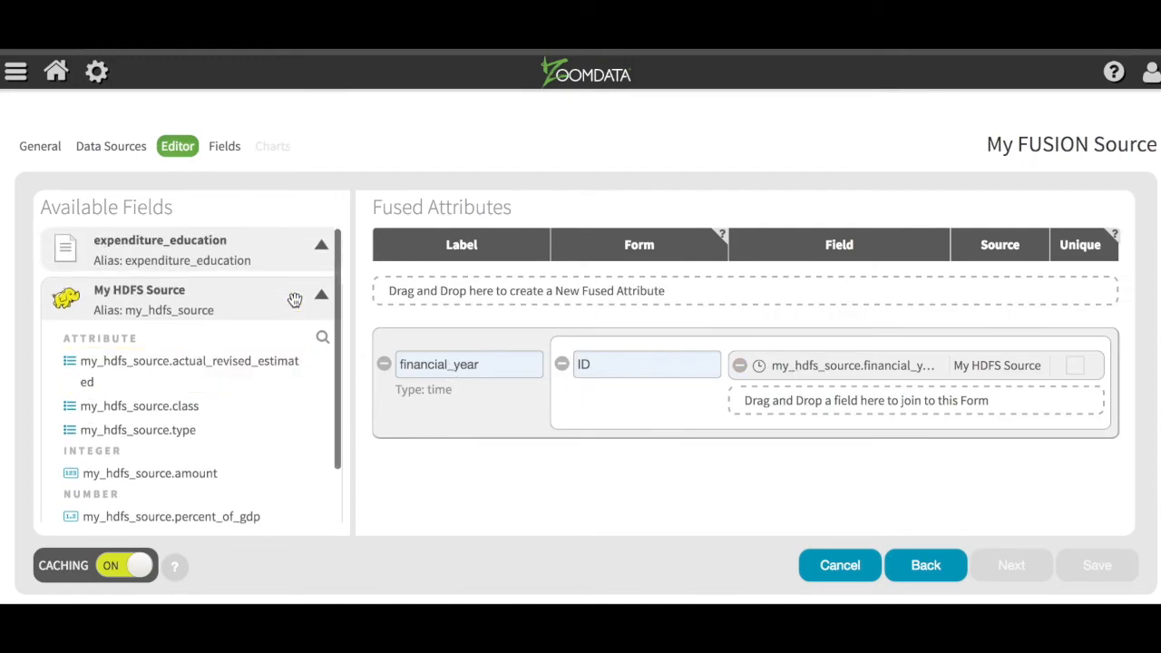
click(329, 252)
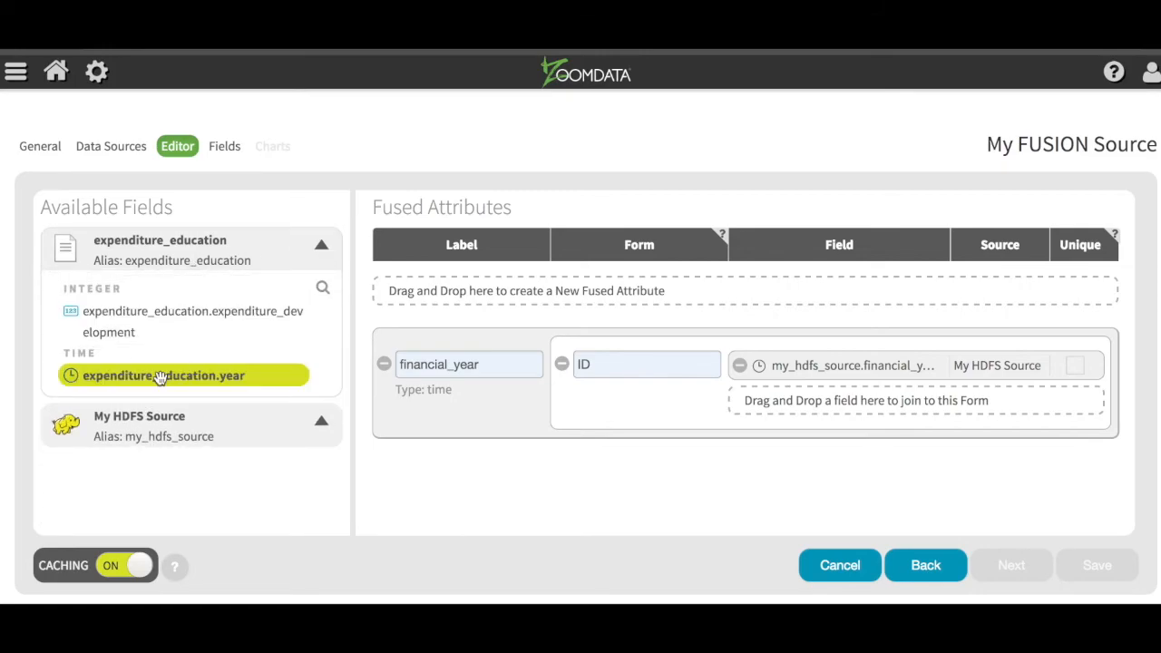
drag(161, 379, 855, 441)
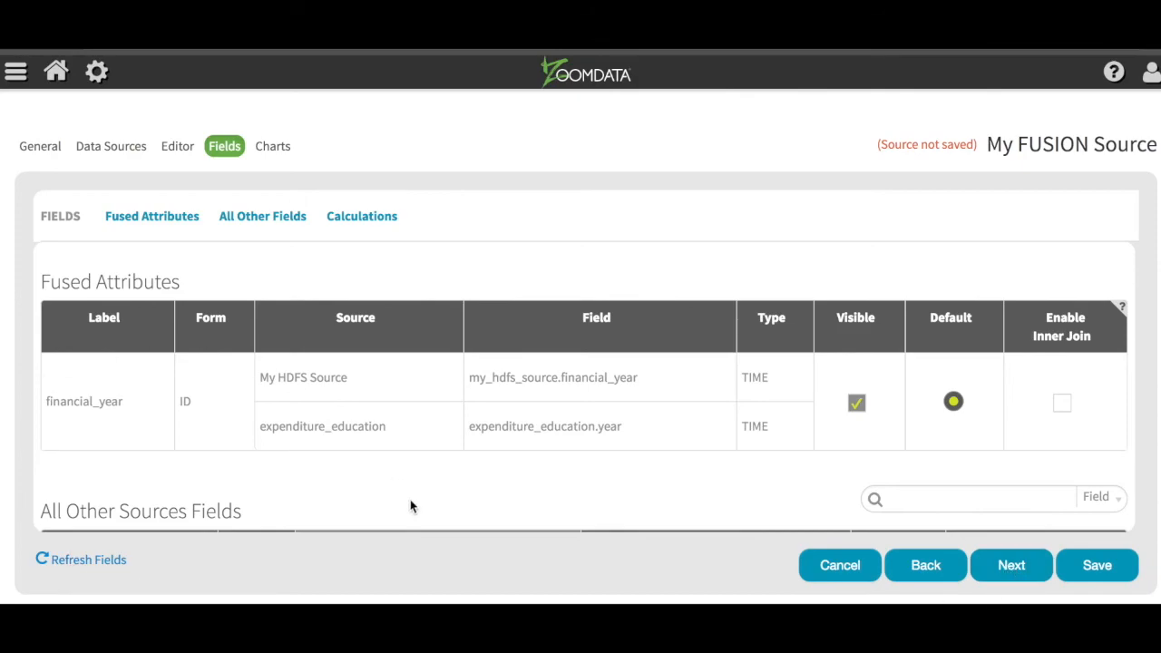
- Go to the Charts step and review the Bars: Multiple Metrics chart settings
click(1021, 567)
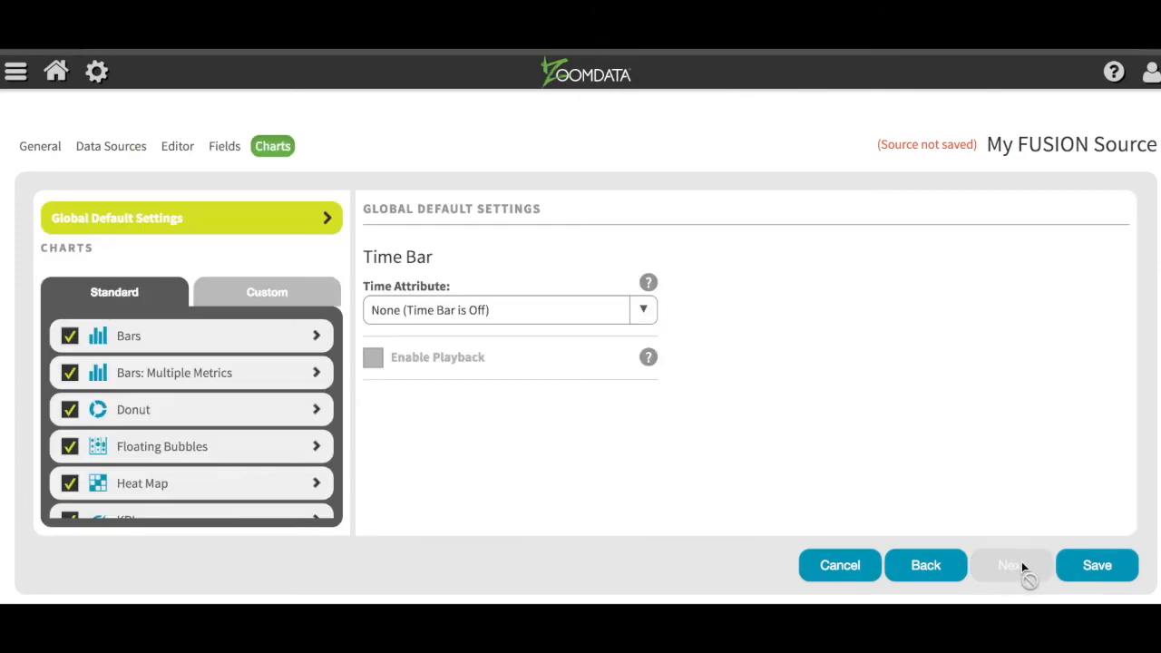
click(312, 388)
scroll(547, 407, down, 5)
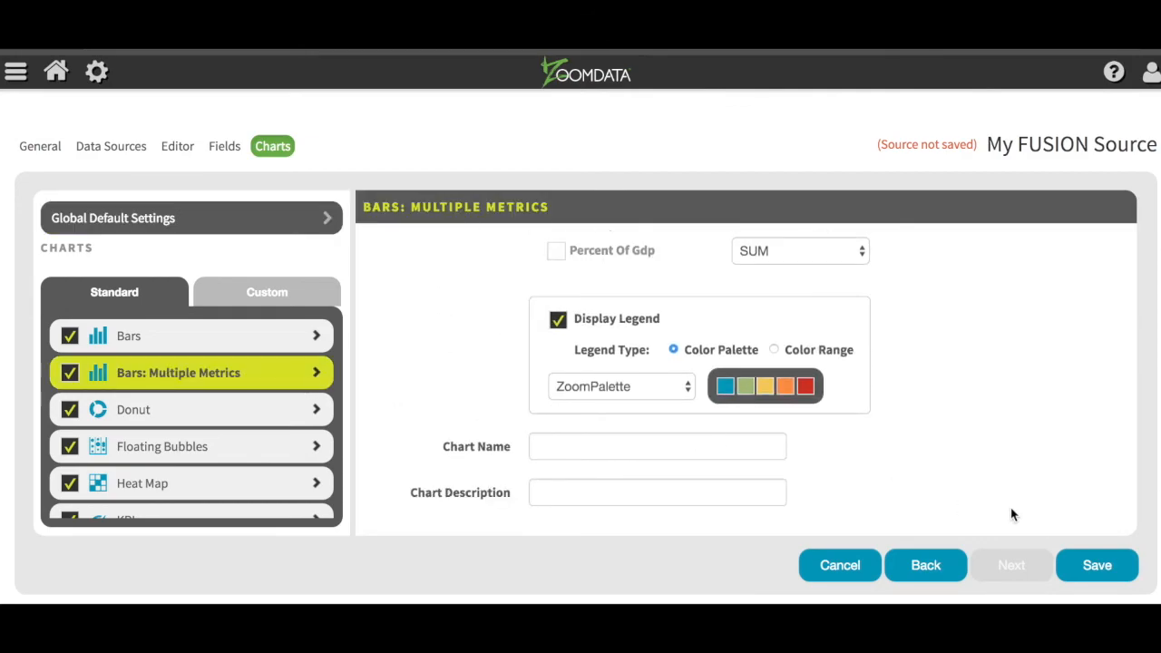
- Save My FUSION Source, then open My Fusion Dashboard from the home page
click(1094, 566)
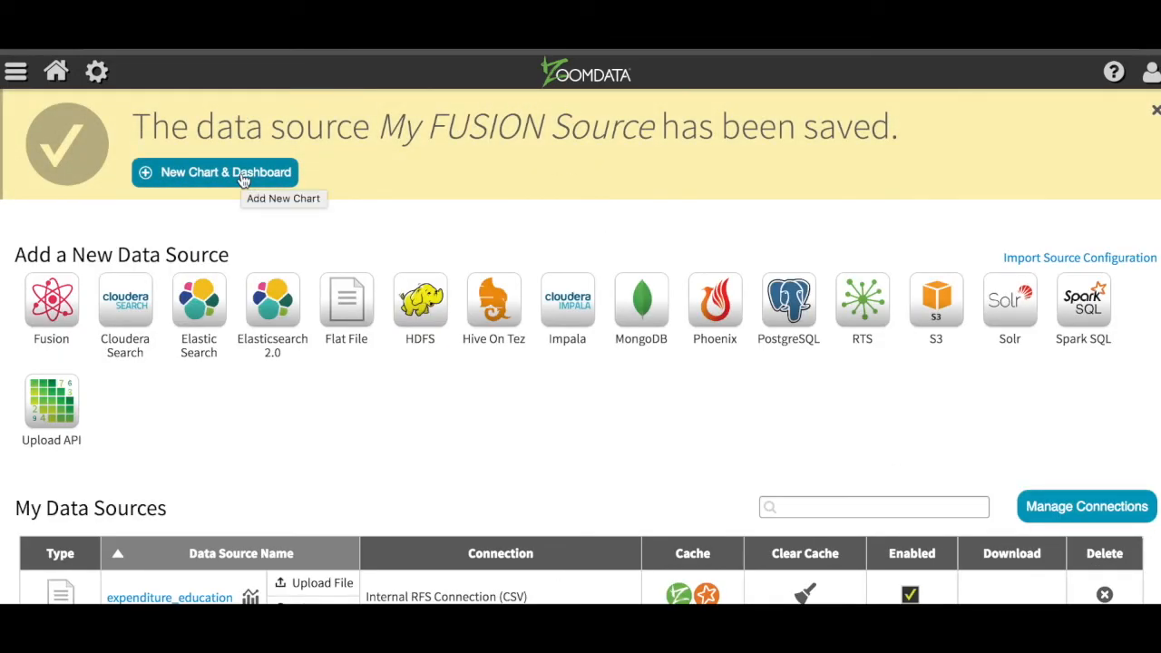
click(60, 76)
click(502, 221)
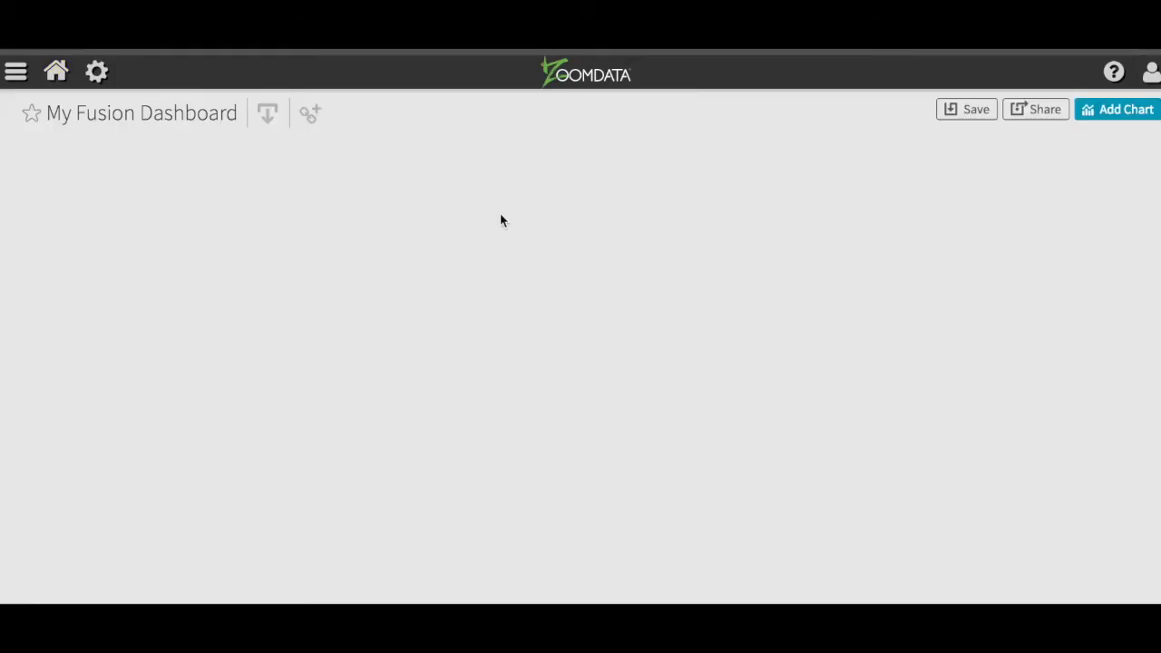